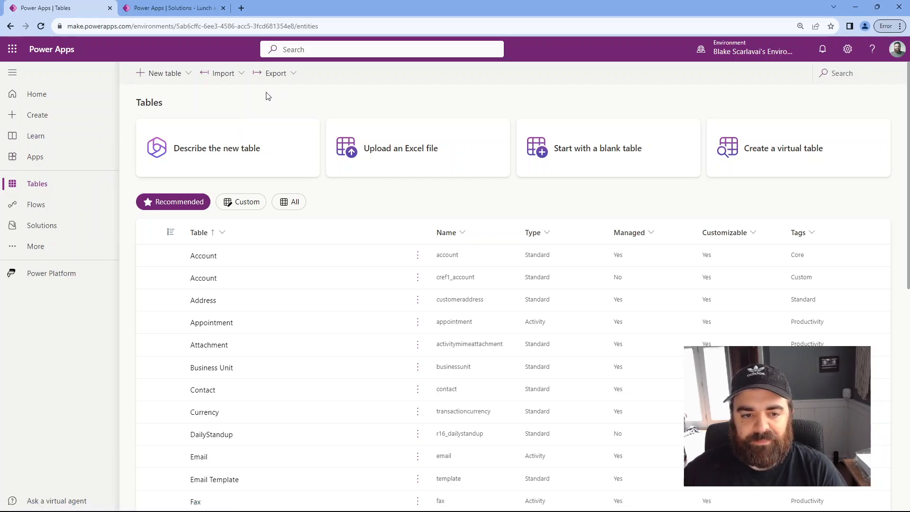
# - Start a new table from a description and prompt Copilot with "Create a table to manage inventory"
pyautogui.click(265, 144)
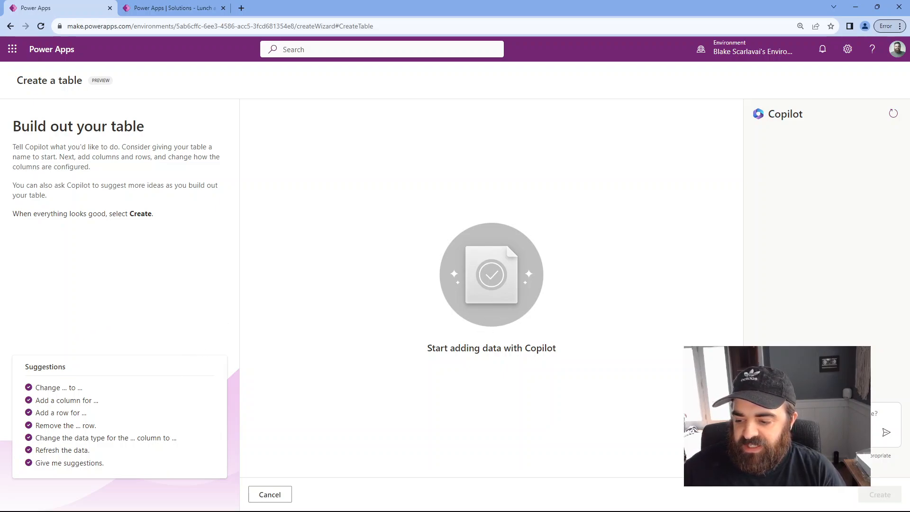
pyautogui.click(810, 414)
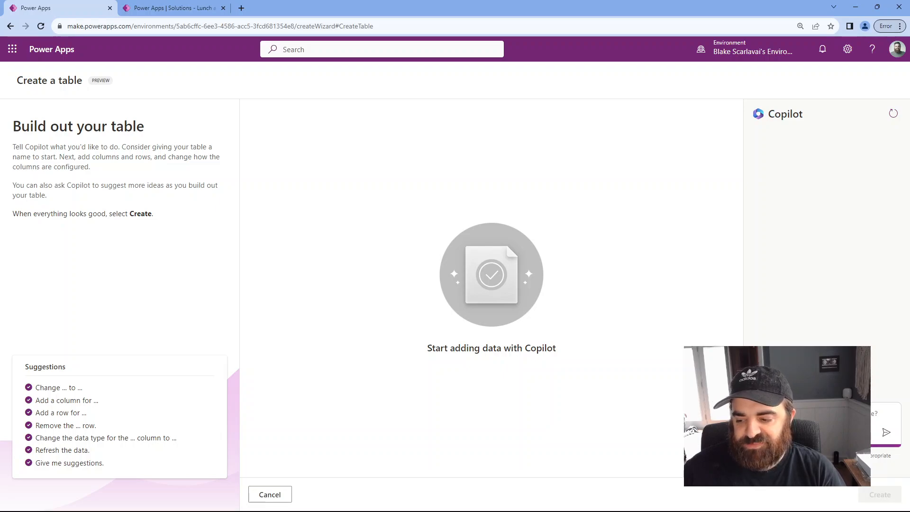
pyautogui.click(810, 379)
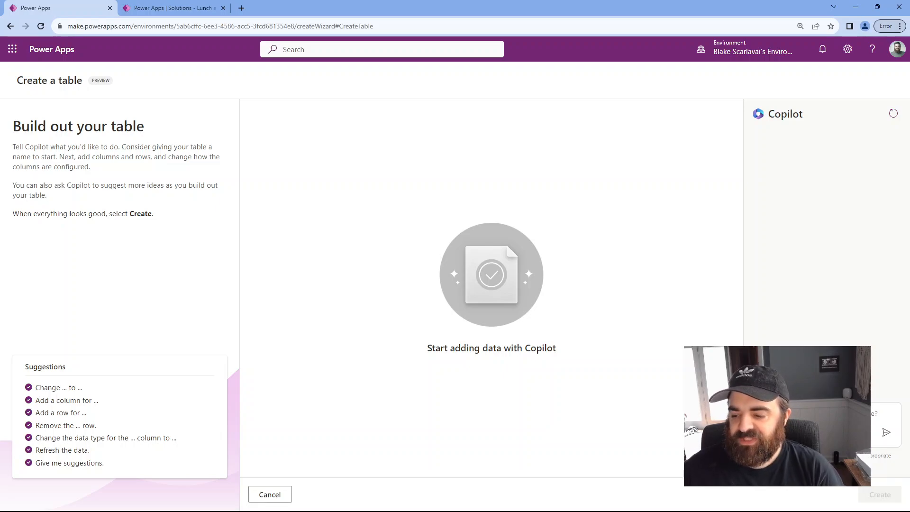
pyautogui.click(810, 415)
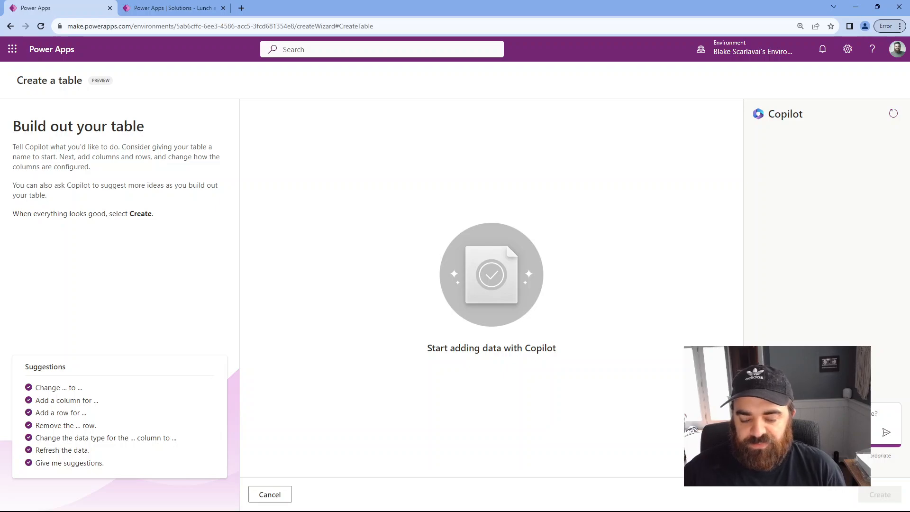
pyautogui.write('C')
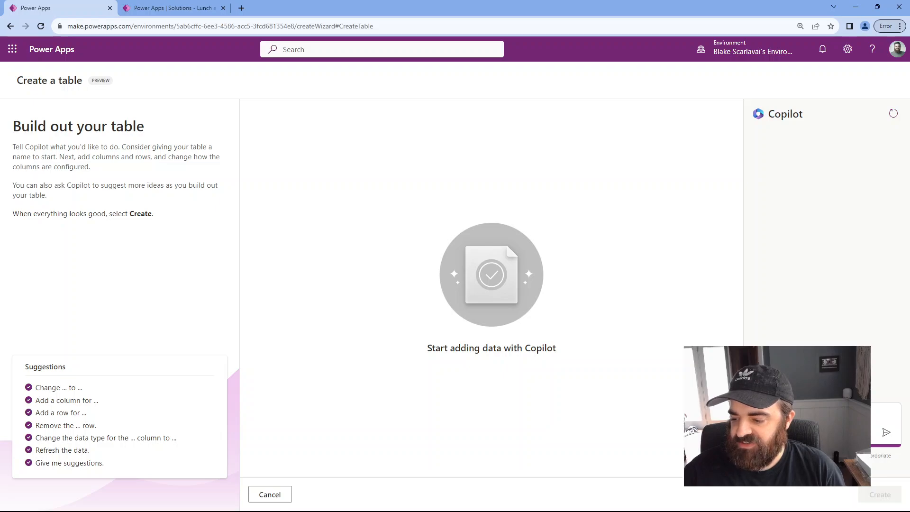
pyautogui.press('Return')
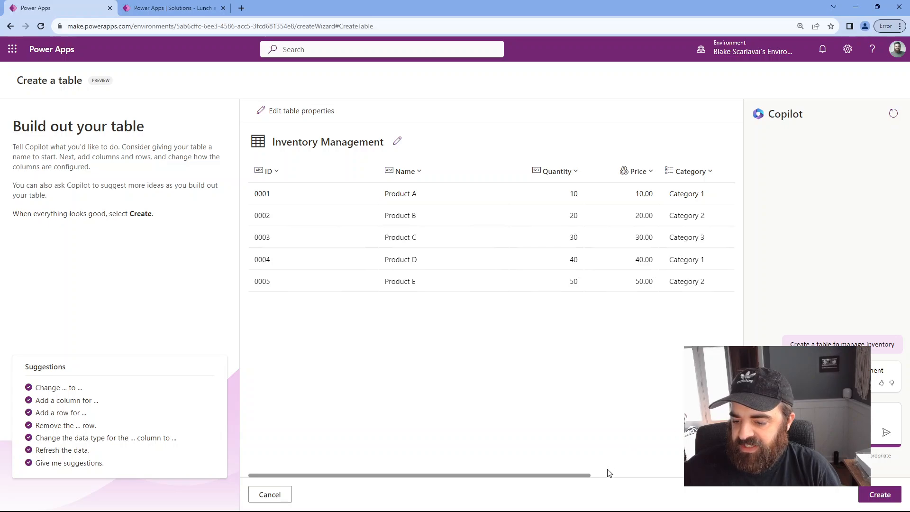
# - Ask Copilot to "Add a column for Size3" and check the columns of the inventory table
pyautogui.moveTo(576, 476); pyautogui.dragTo(721, 478)
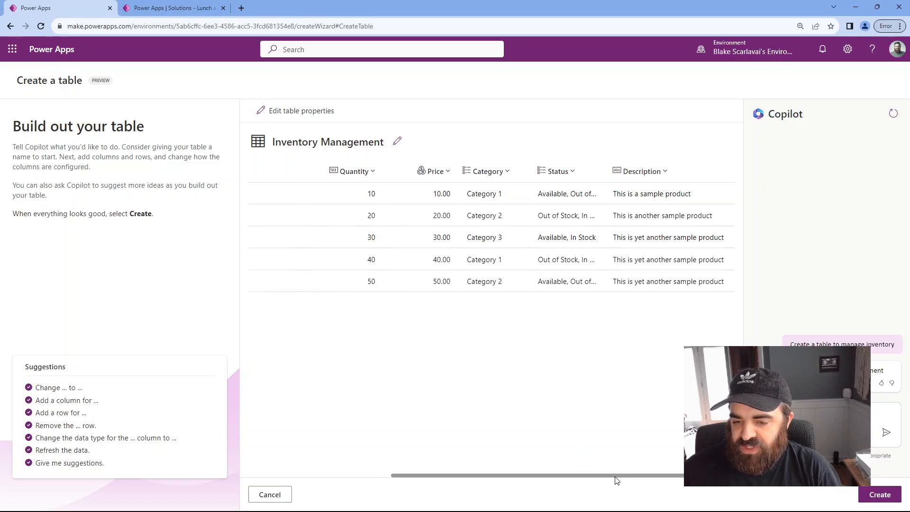
pyautogui.moveTo(616, 479); pyautogui.dragTo(421, 446)
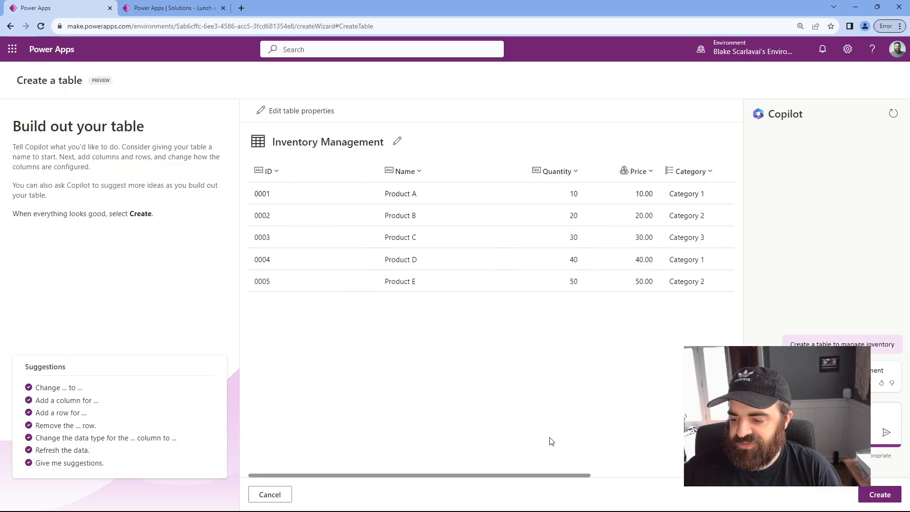
pyautogui.press('Return')
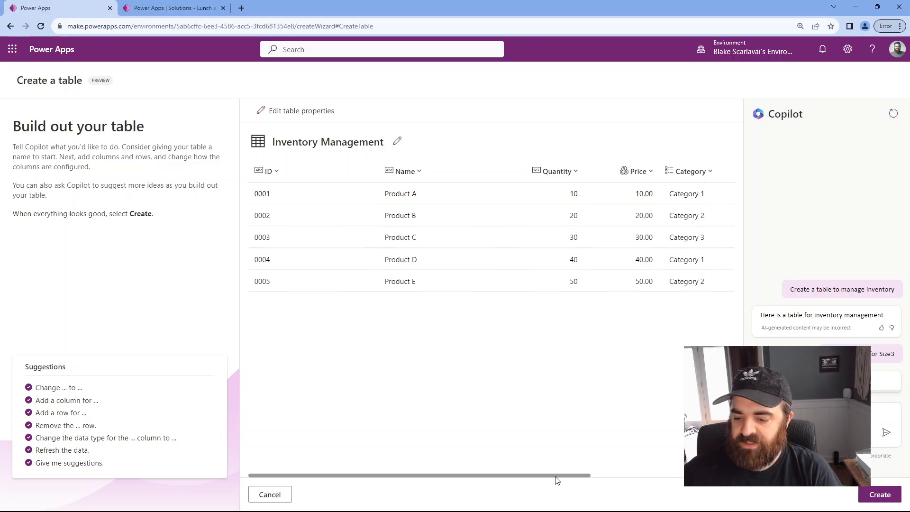
pyautogui.moveTo(571, 475); pyautogui.dragTo(715, 475)
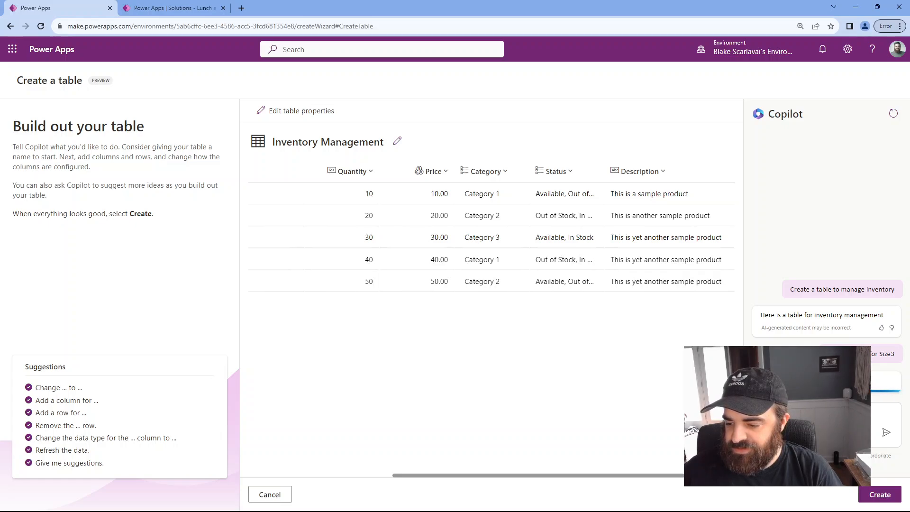
pyautogui.moveTo(716, 475); pyautogui.dragTo(532, 478)
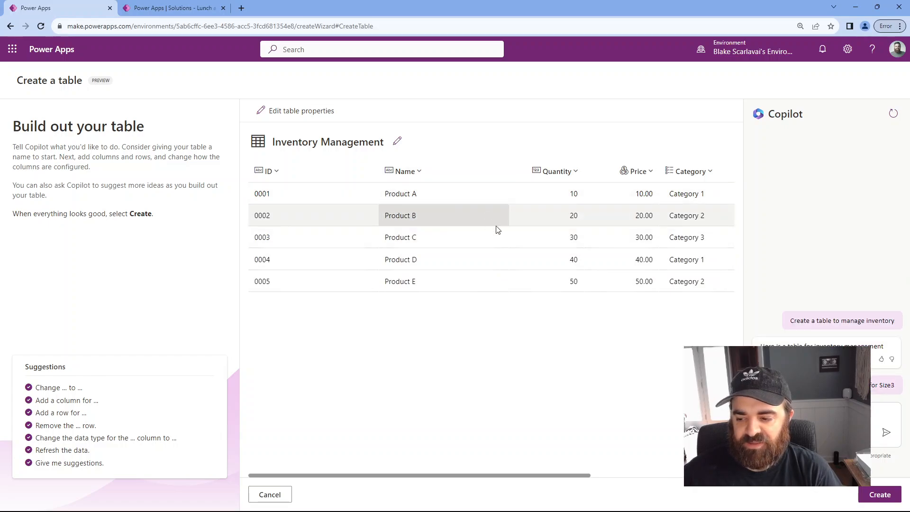
pyautogui.moveTo(545, 479); pyautogui.dragTo(633, 476)
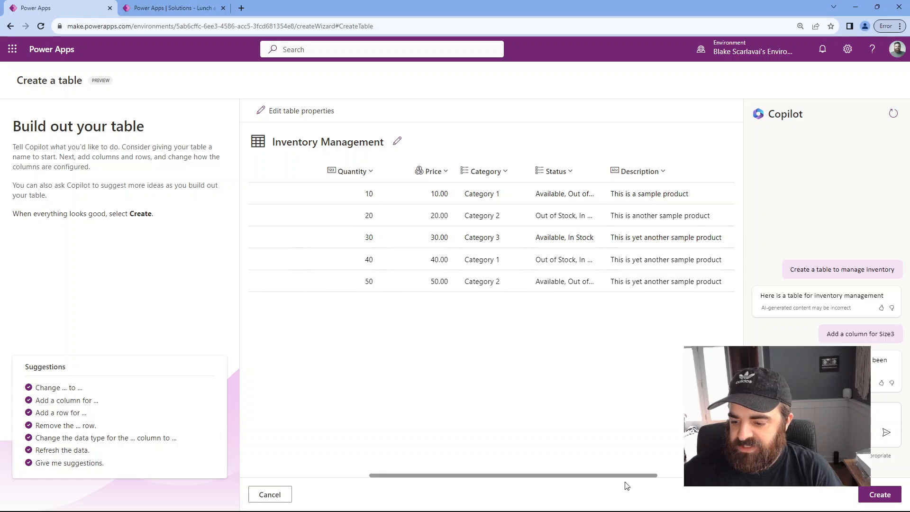
pyautogui.moveTo(651, 476); pyautogui.dragTo(730, 474)
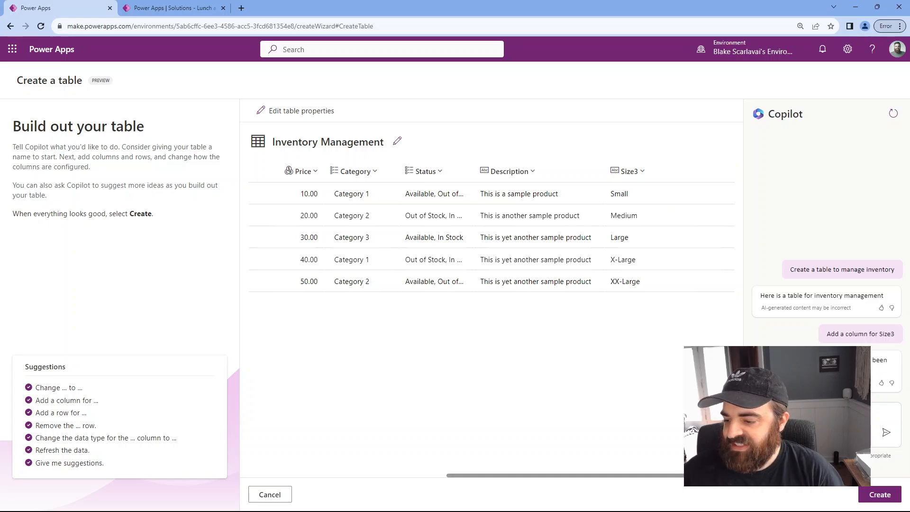
# - Have Copilot rename the Size3 column to Size and change Size to a choice column
pyautogui.click(813, 421)
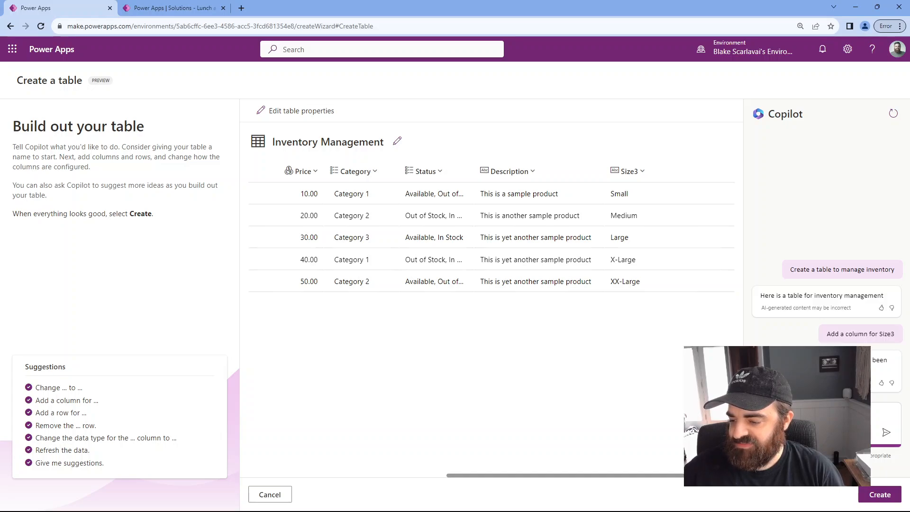
pyautogui.press('Return')
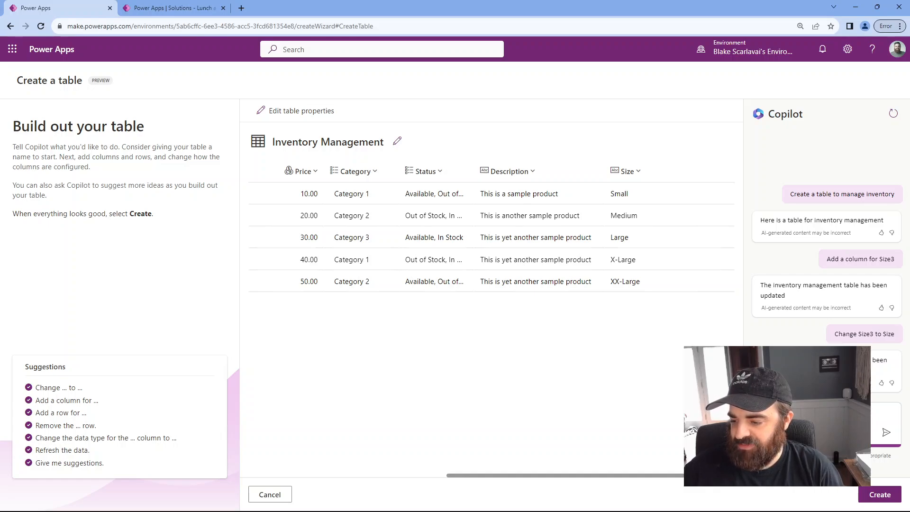
pyautogui.press('Return')
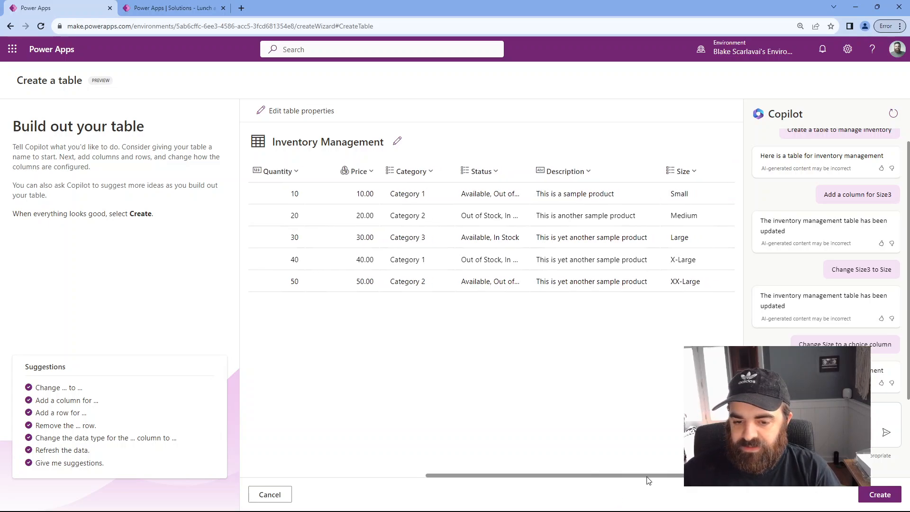
# - Review the generated columns and ask Copilot to change Category 1 to Bike
pyautogui.moveTo(648, 480); pyautogui.dragTo(446, 477)
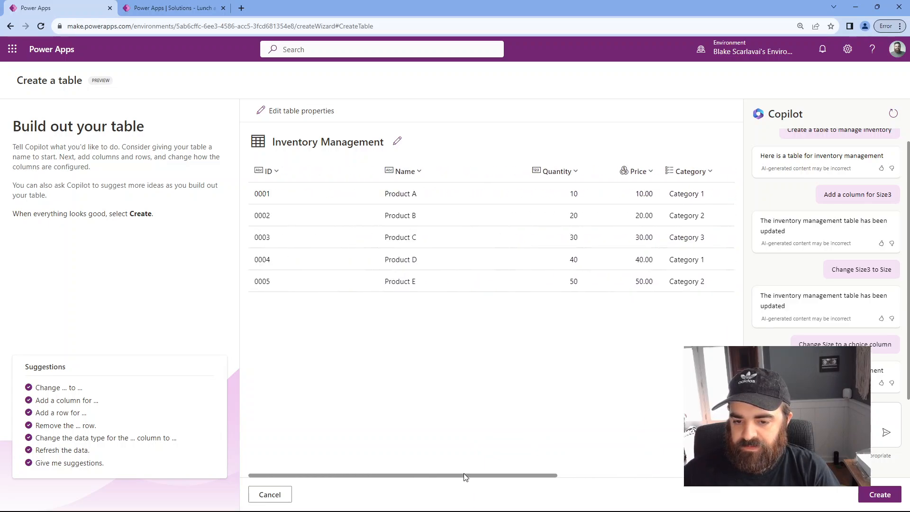
pyautogui.moveTo(471, 476); pyautogui.dragTo(634, 477)
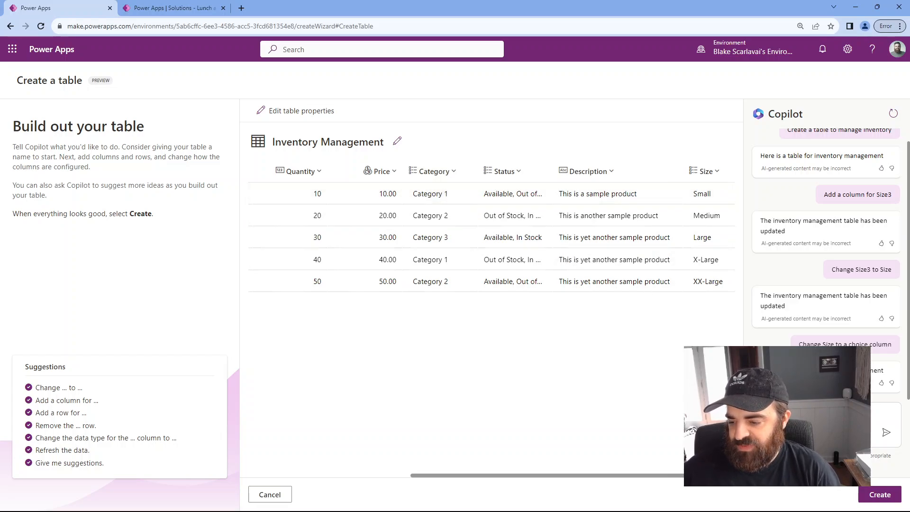
pyautogui.click(809, 417)
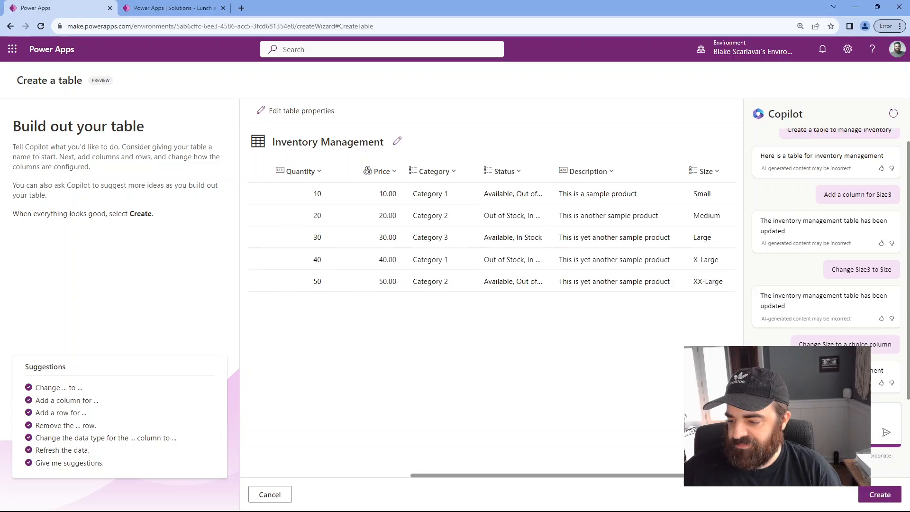
pyautogui.press('Return')
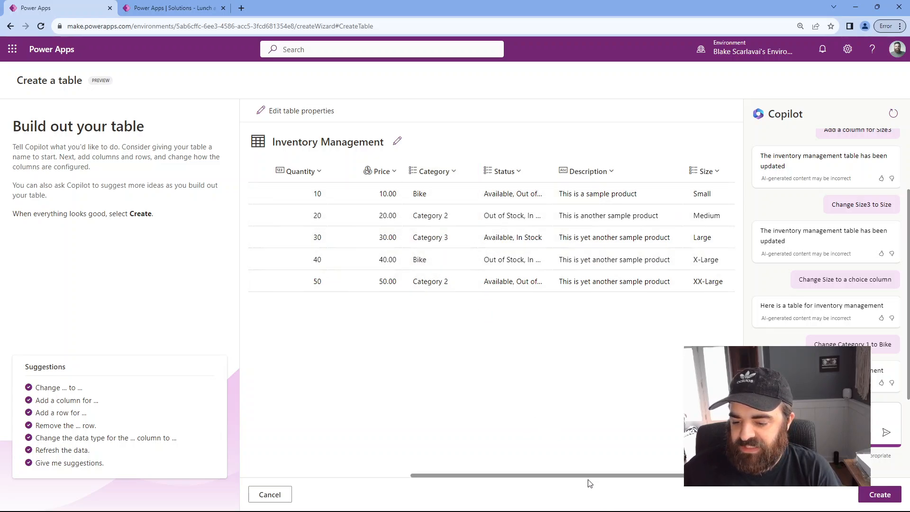
pyautogui.moveTo(570, 480); pyautogui.dragTo(404, 480)
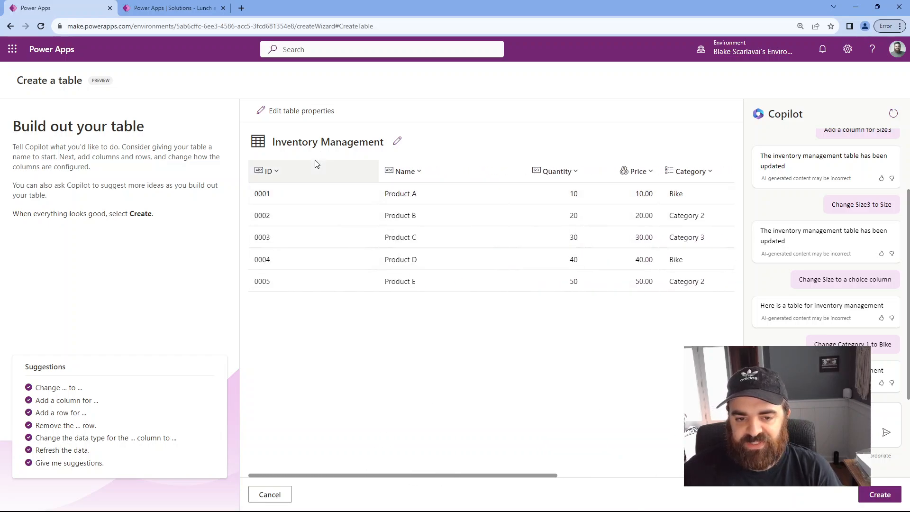
# - Examine the draft table's properties, including the advanced options with the schema name, without changing them
pyautogui.click(294, 111)
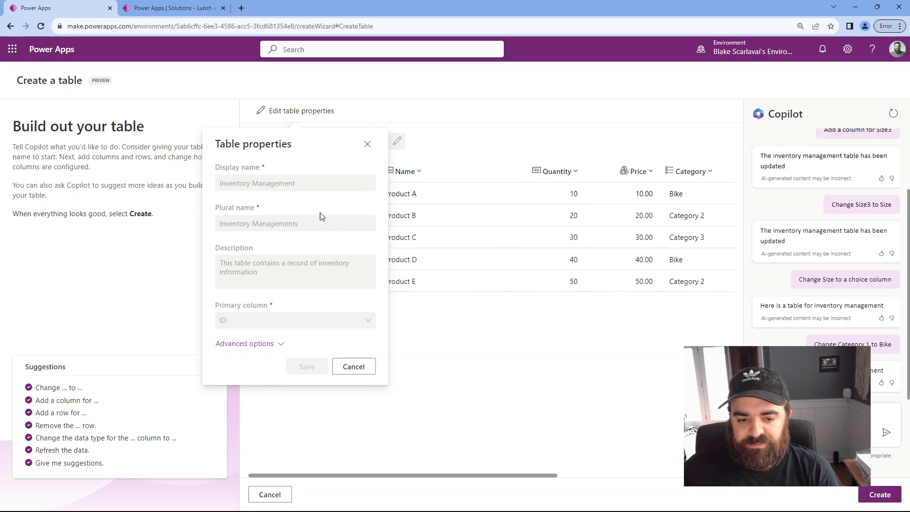
pyautogui.click(265, 345)
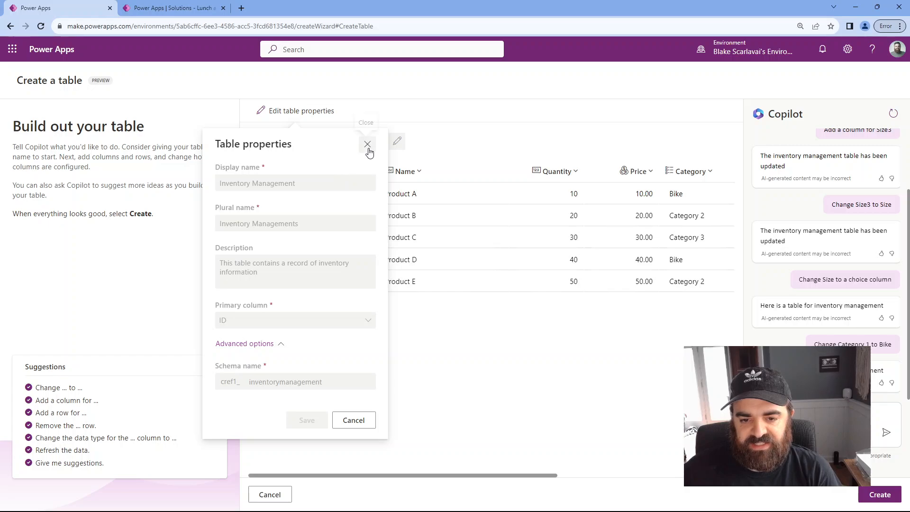
pyautogui.click(367, 144)
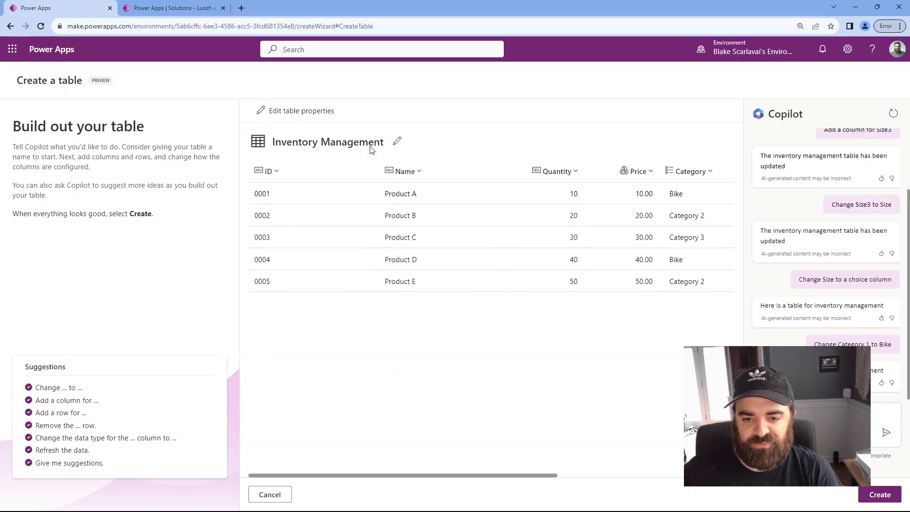
pyautogui.click(399, 139)
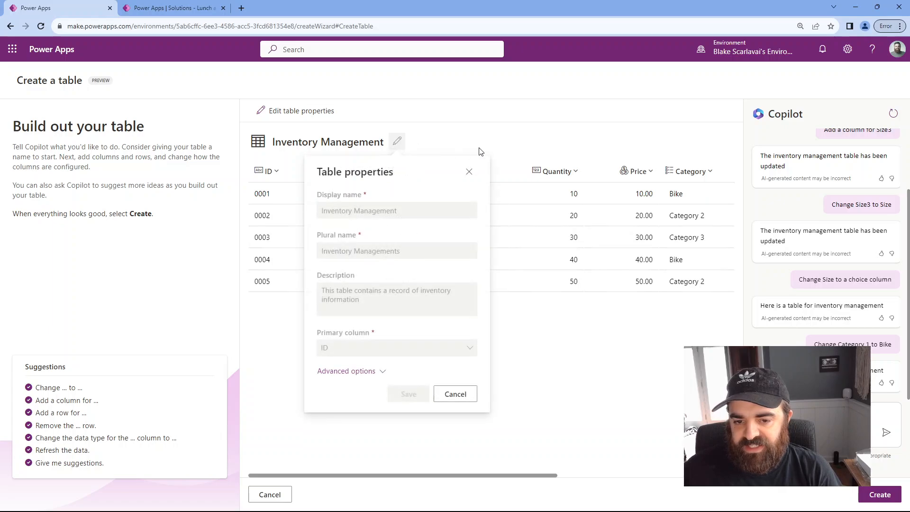
pyautogui.click(470, 171)
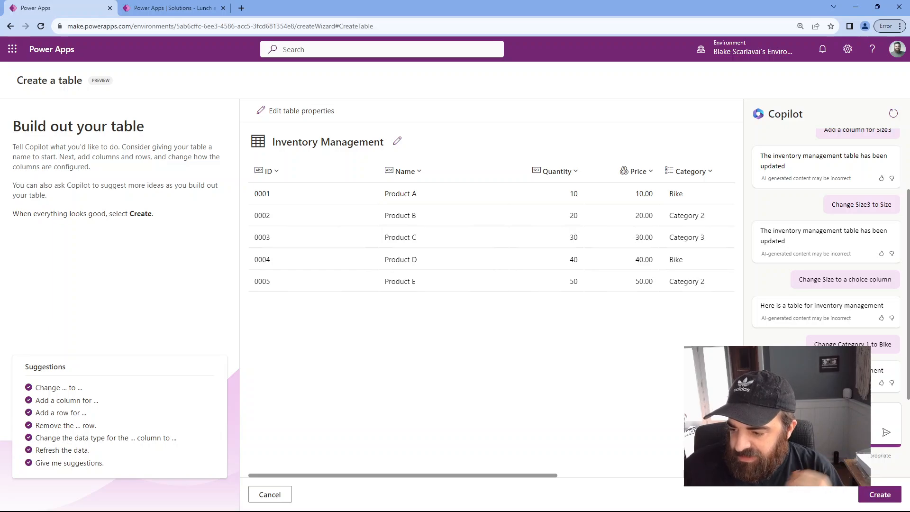
# - Create the Inventory Management table from the draft and reload its table page
pyautogui.click(870, 500)
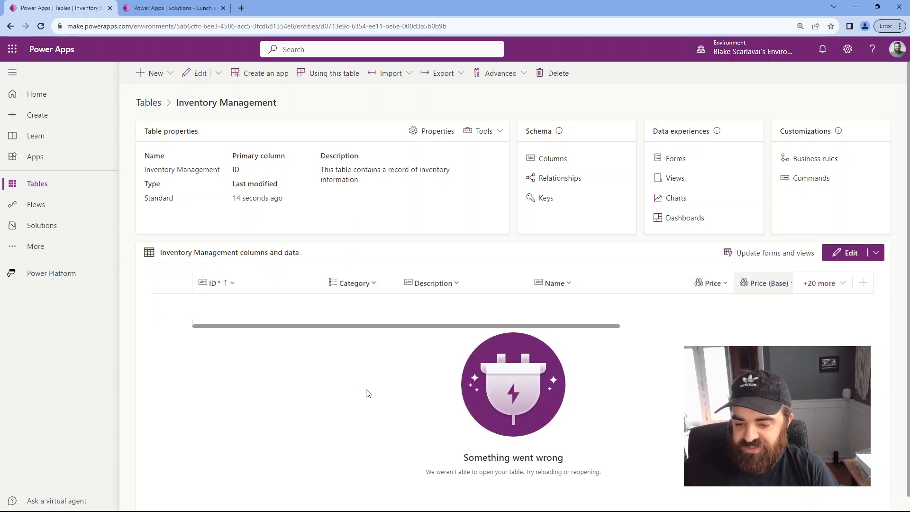
pyautogui.scroll(-1, 369, 398)
pyautogui.scroll(1, 616, 425)
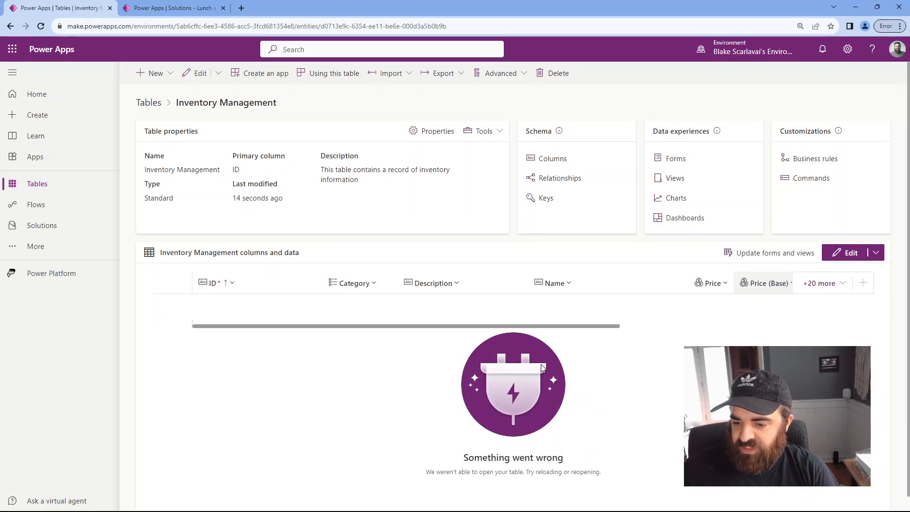
pyautogui.scroll(-1, 377, 395)
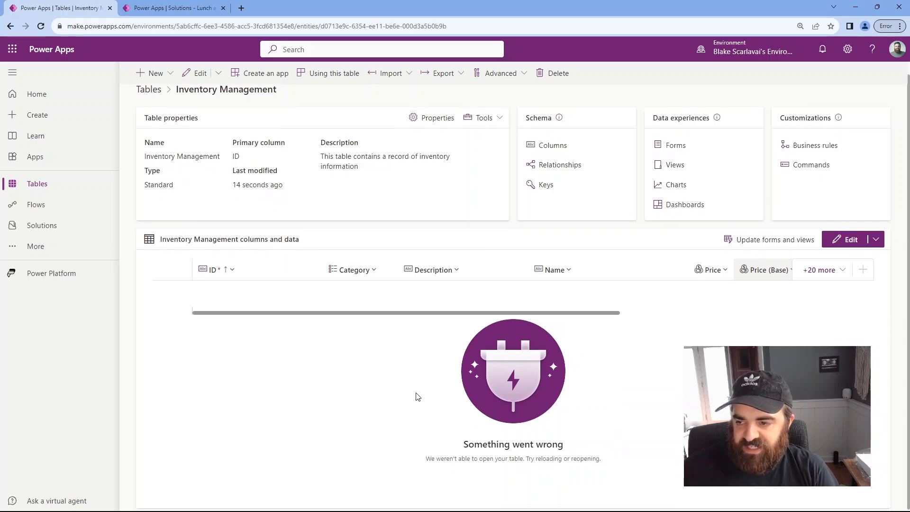
pyautogui.scroll(1, 489, 379)
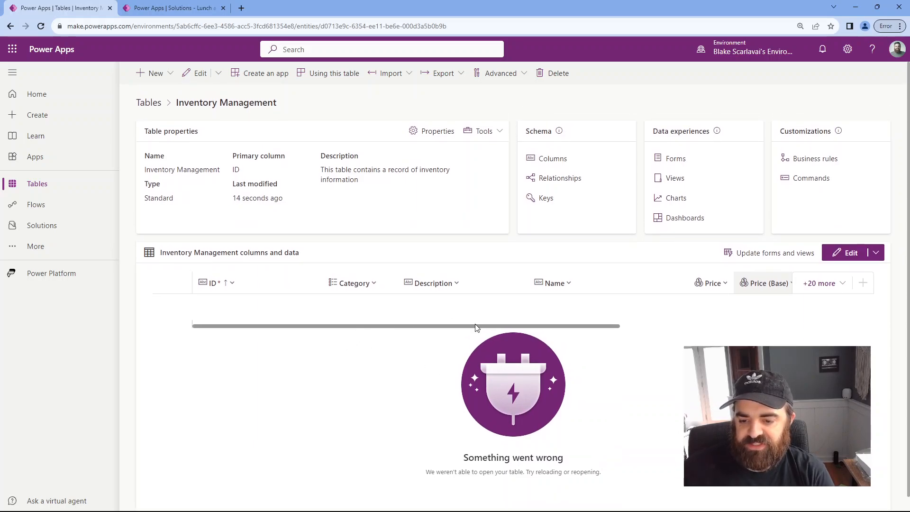
pyautogui.click(324, 25)
pyautogui.press('Return')
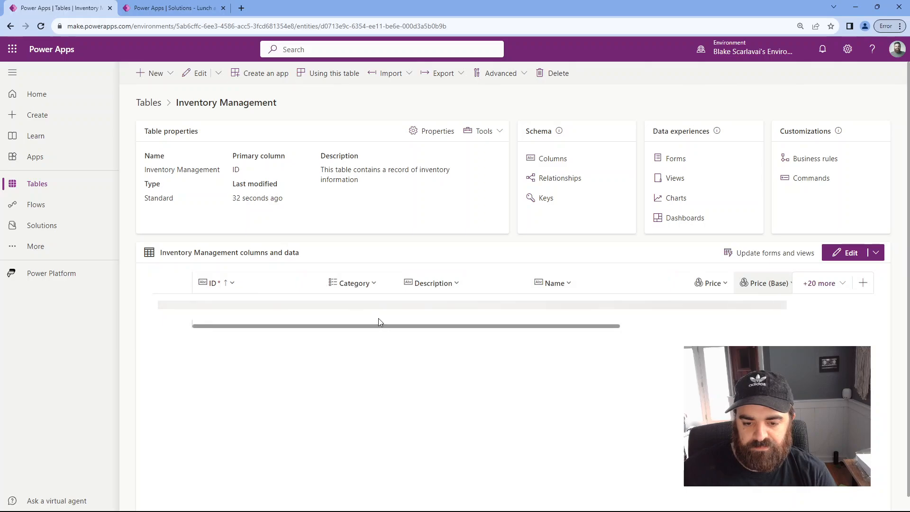
# - Open the Inventory Management table's columns and data in the full table editor
pyautogui.moveTo(392, 328); pyautogui.dragTo(339, 335)
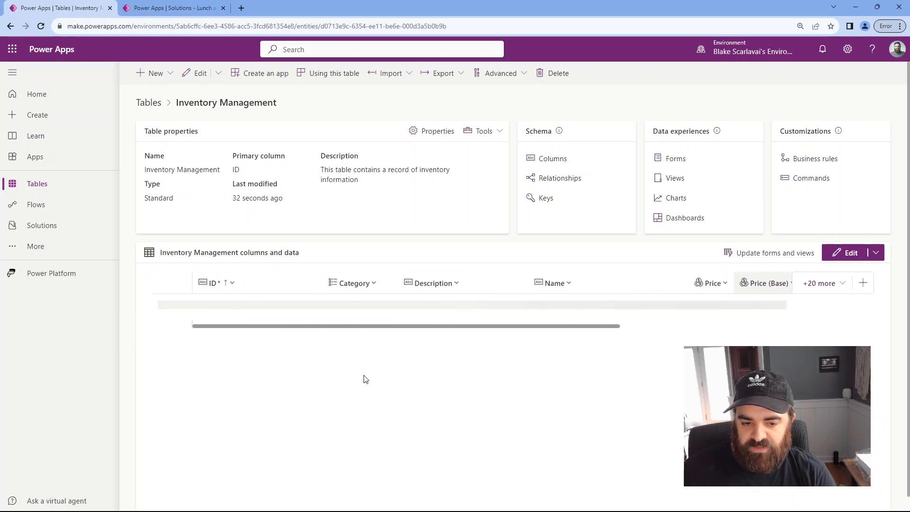
pyautogui.scroll(-1, 365, 379)
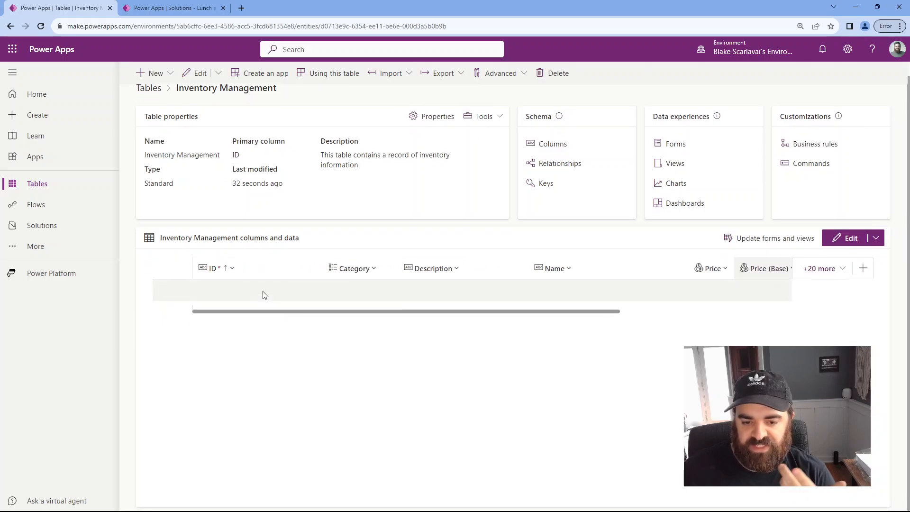
pyautogui.click(847, 238)
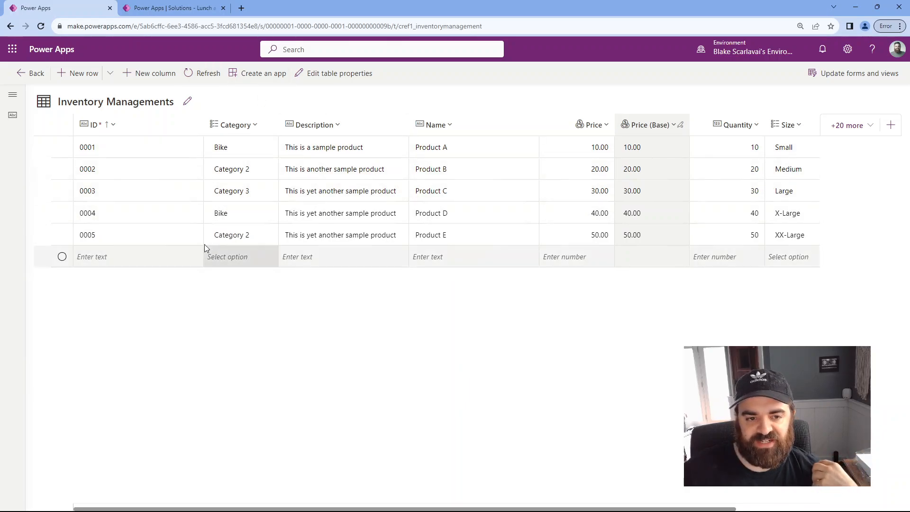
# - Examine the created table's properties and advanced options, including the schema name and table image, and cancel without changes
pyautogui.click(339, 76)
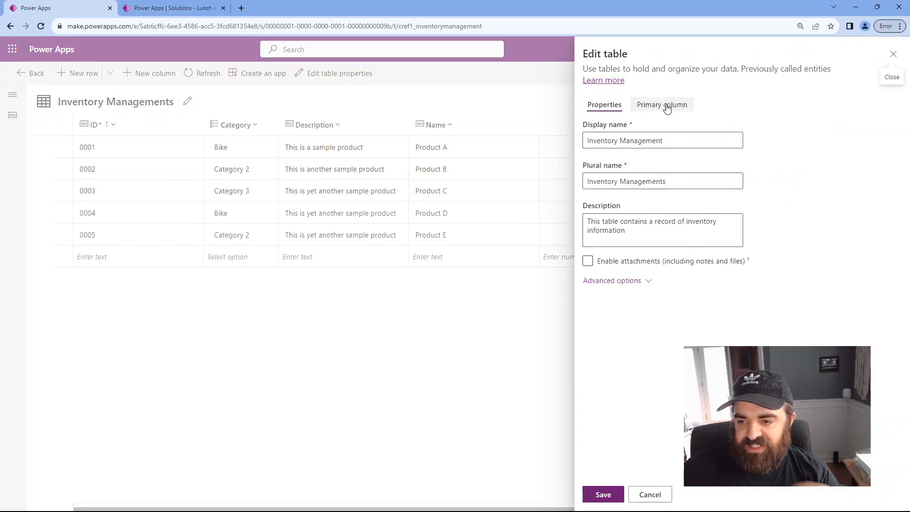
pyautogui.click(637, 280)
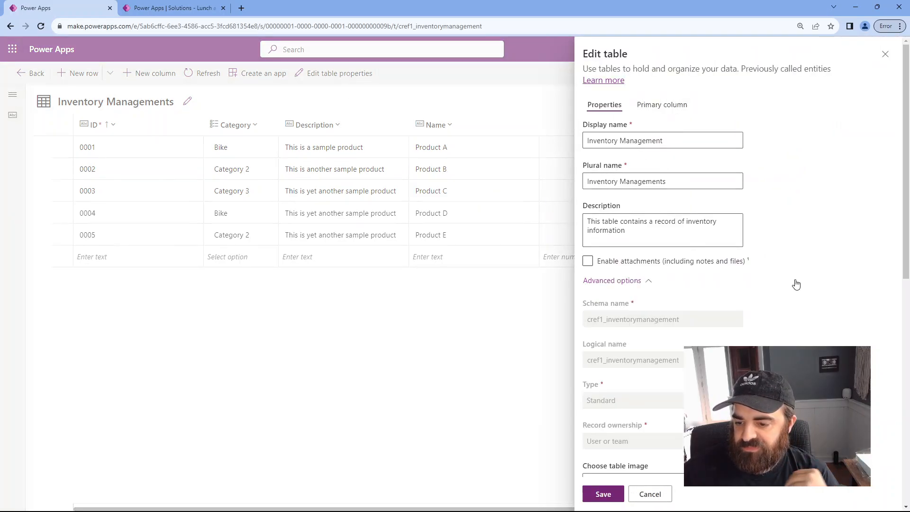
pyautogui.scroll(-7, 799, 294)
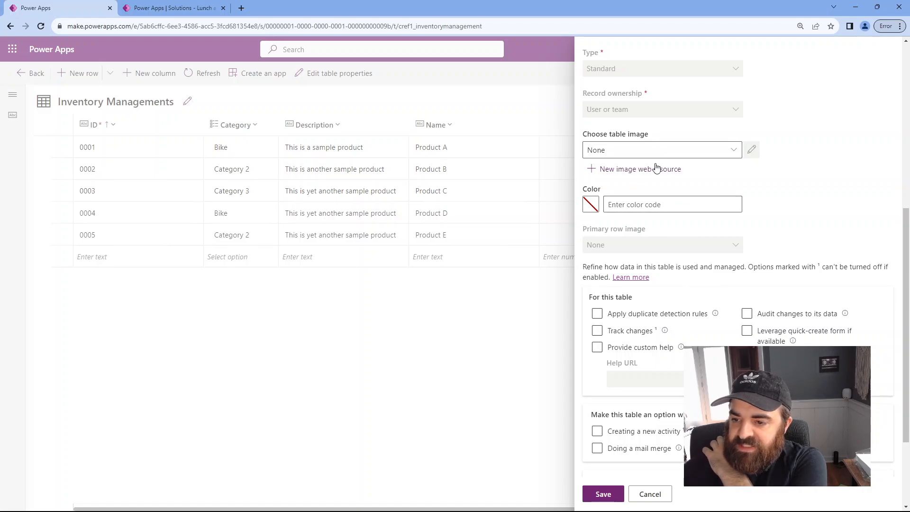
pyautogui.scroll(-3, 653, 244)
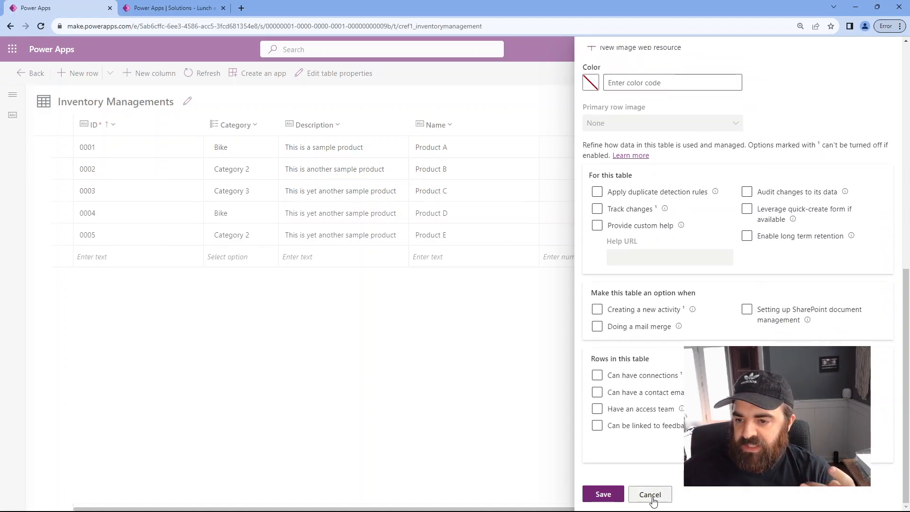
pyautogui.scroll(8, 652, 500)
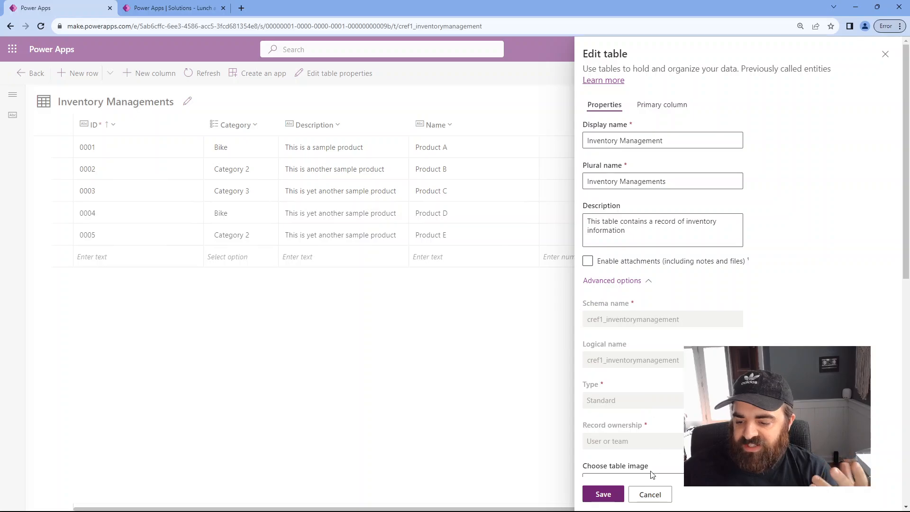
pyautogui.click(648, 497)
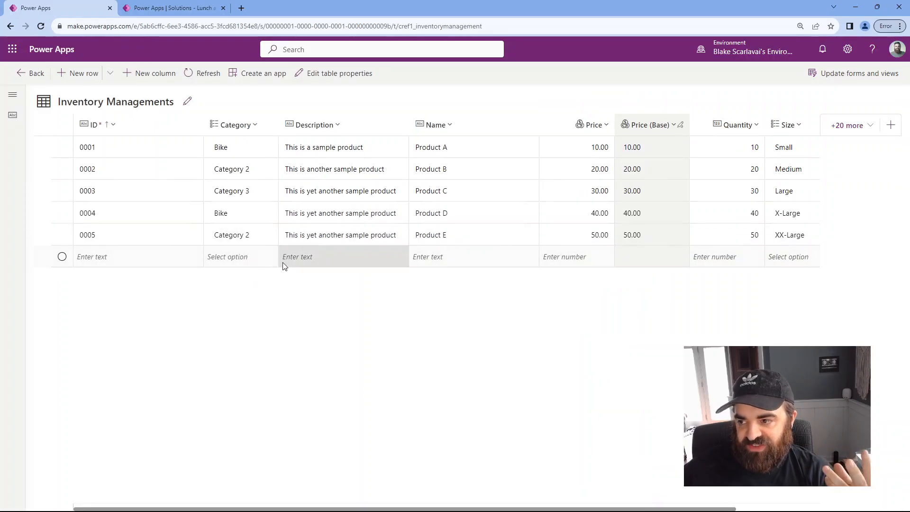
# - Return to the list of tables and find the Inventory Management table to check its schema name prefix
pyautogui.click(34, 75)
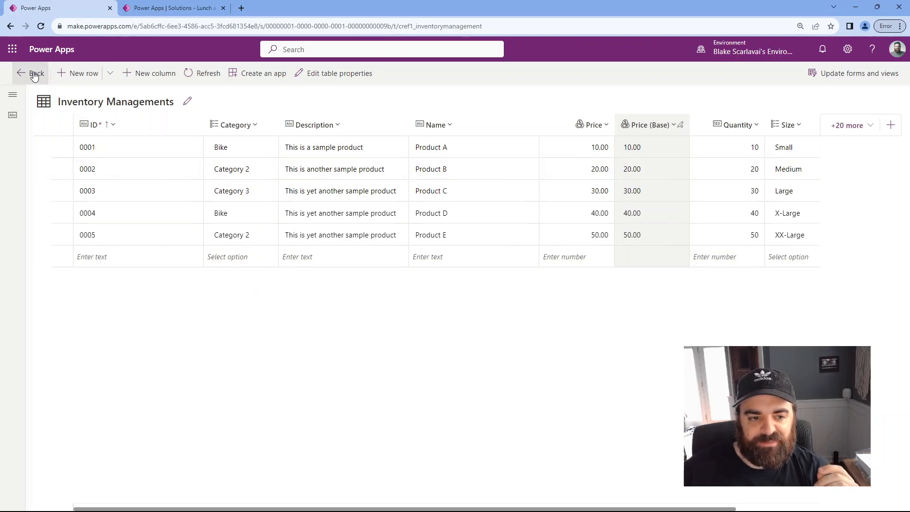
pyautogui.click(57, 187)
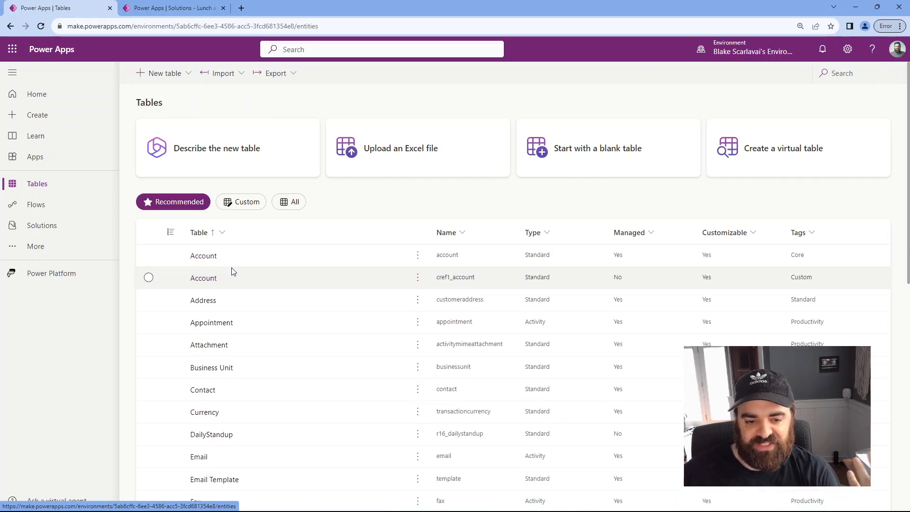
pyautogui.scroll(-6, 296, 312)
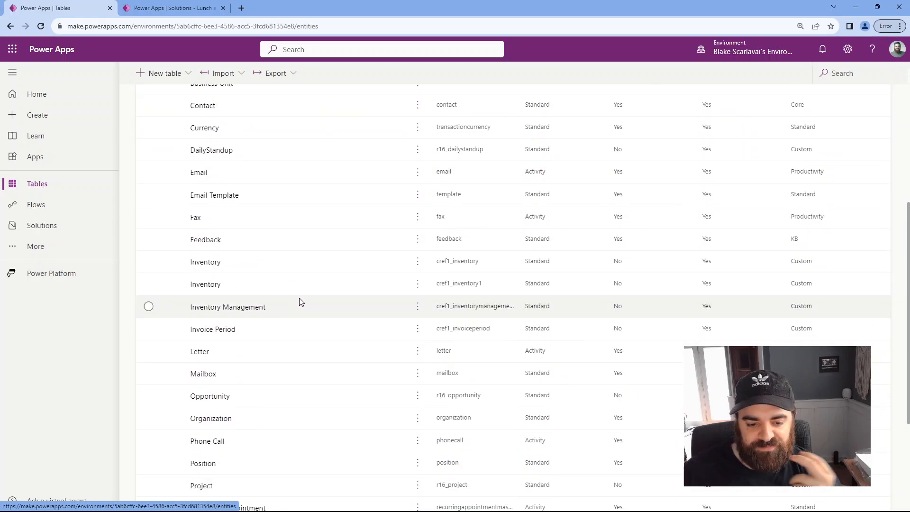
pyautogui.click(238, 311)
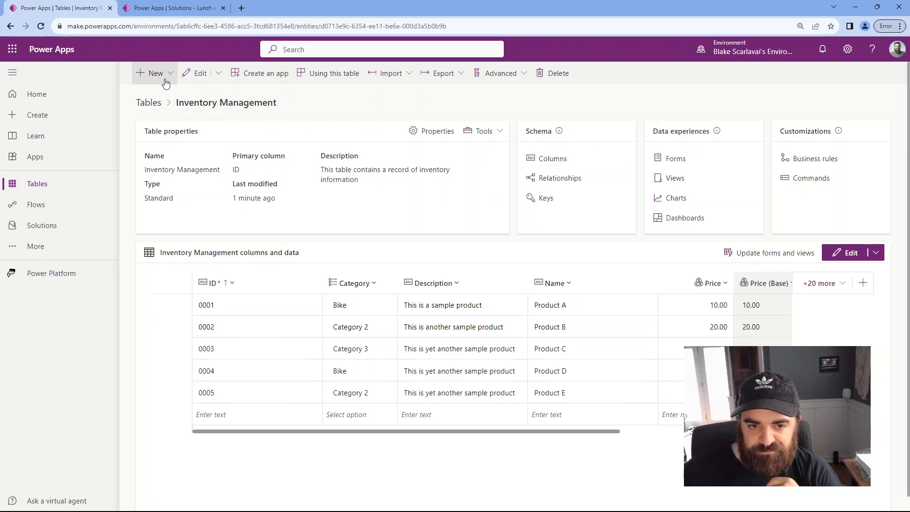
pyautogui.click(47, 182)
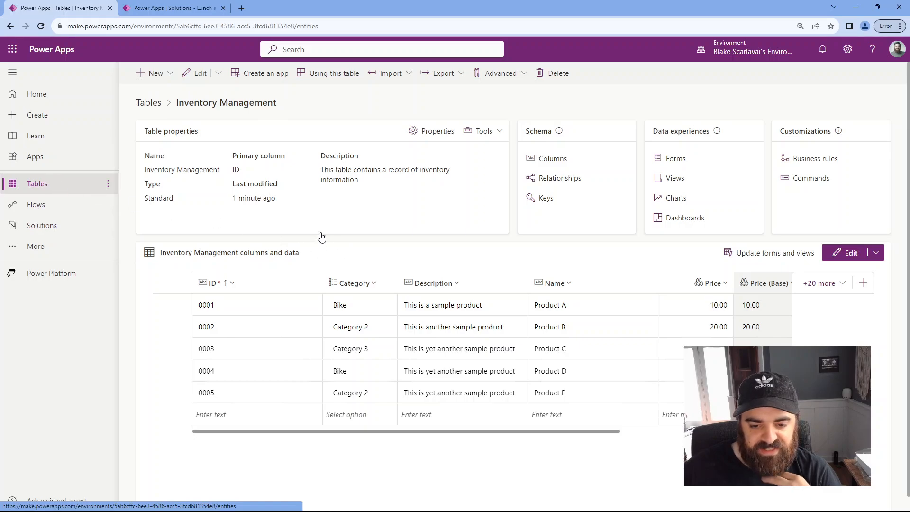
pyautogui.scroll(-4, 453, 245)
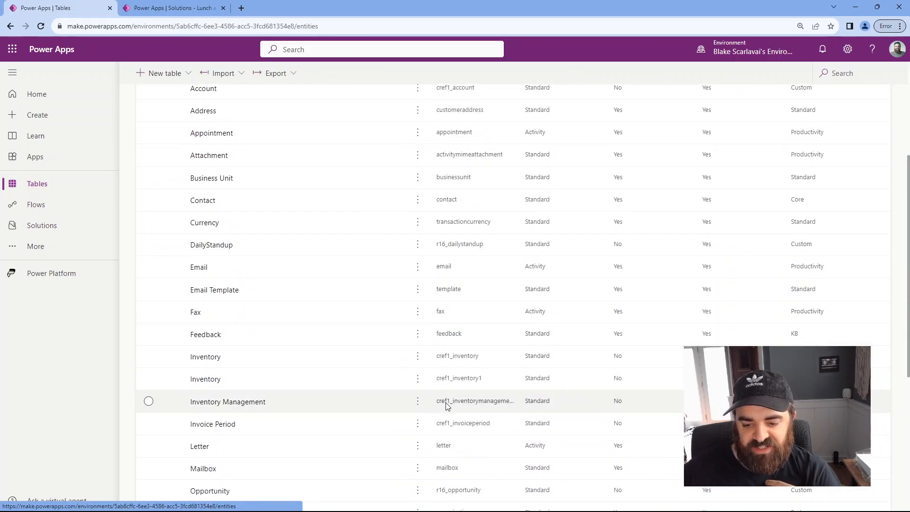
pyautogui.click(477, 402)
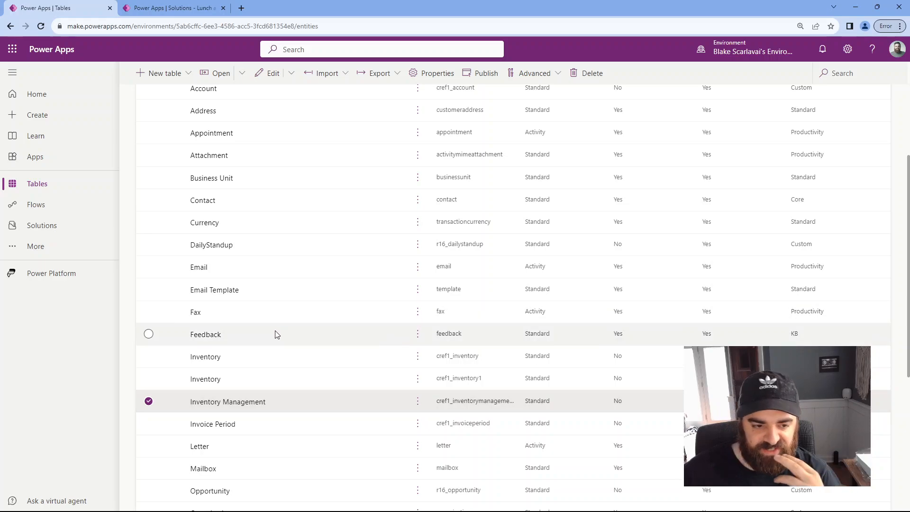
# - Open the Lunch and Learn solution and list its tables
pyautogui.click(62, 226)
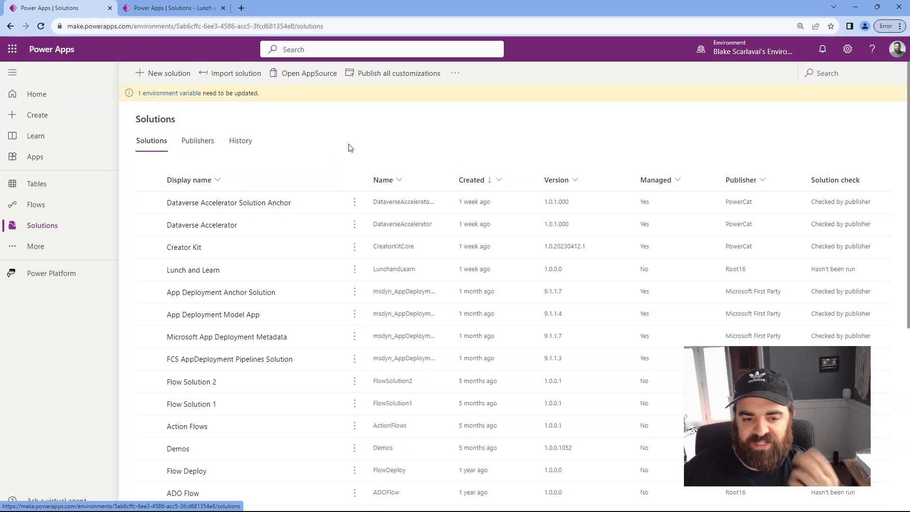
pyautogui.click(217, 269)
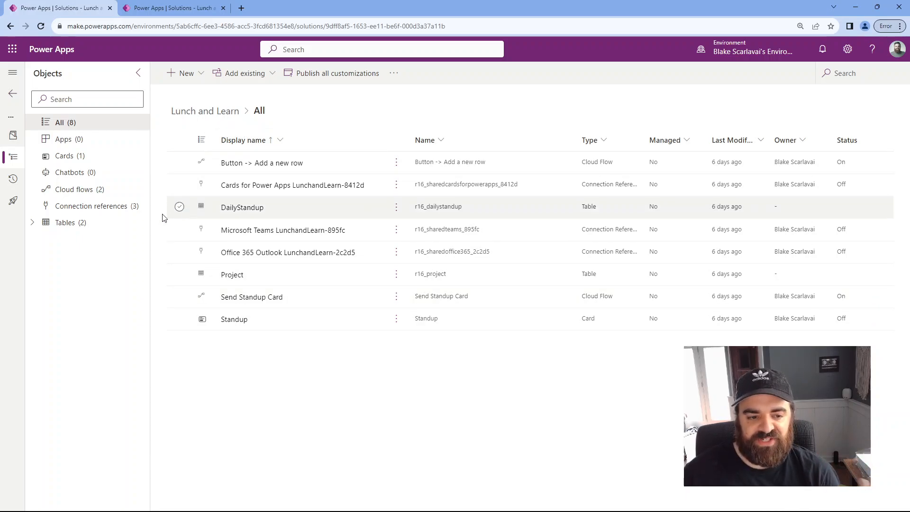
pyautogui.click(33, 223)
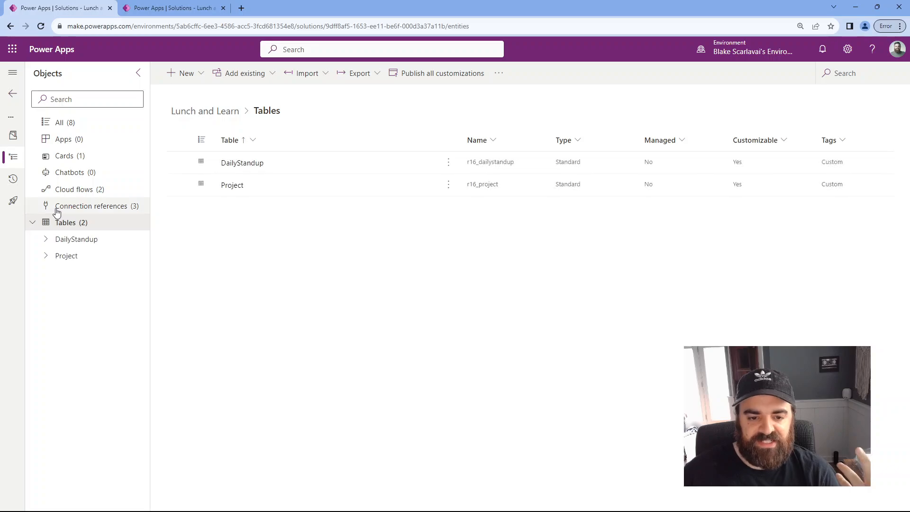
# - Examine the solution's new table form with its schema name prefix and advanced options, cancel it, and return to the environment's Tables page
pyautogui.click(180, 73)
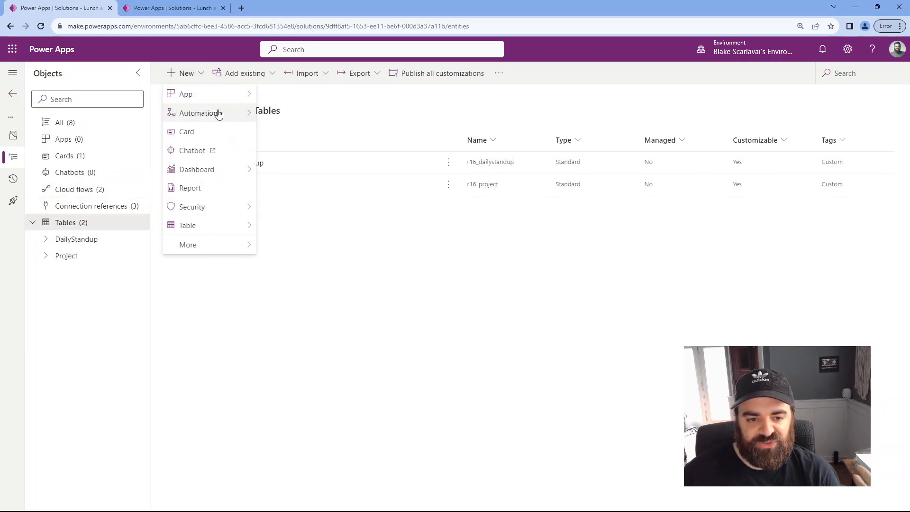
pyautogui.moveTo(213, 224)
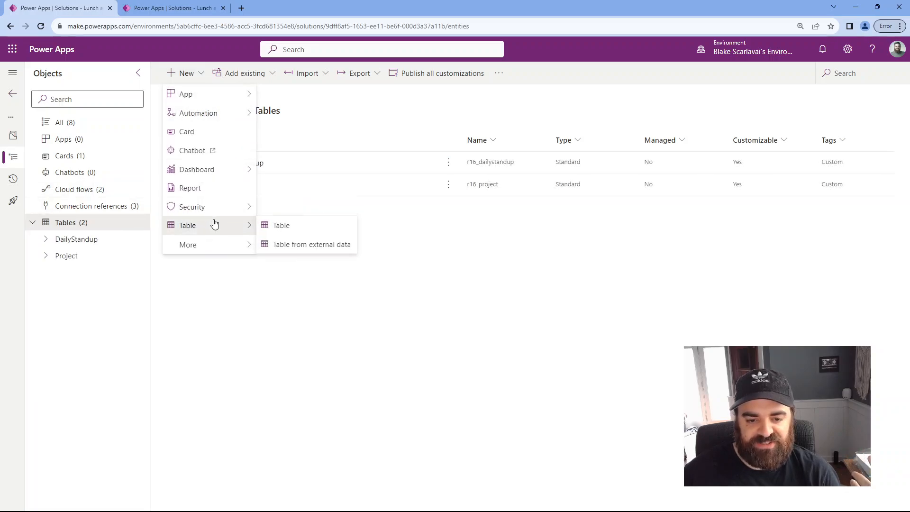
pyautogui.click(312, 231)
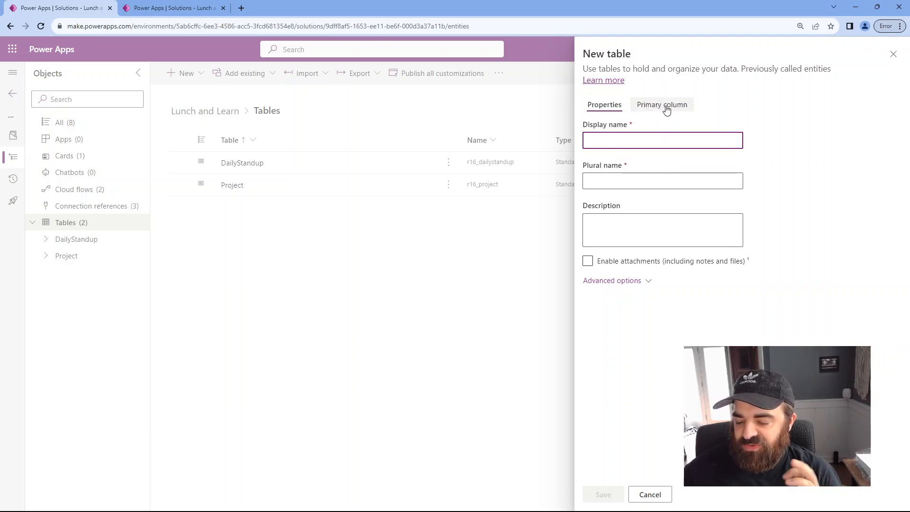
pyautogui.click(620, 281)
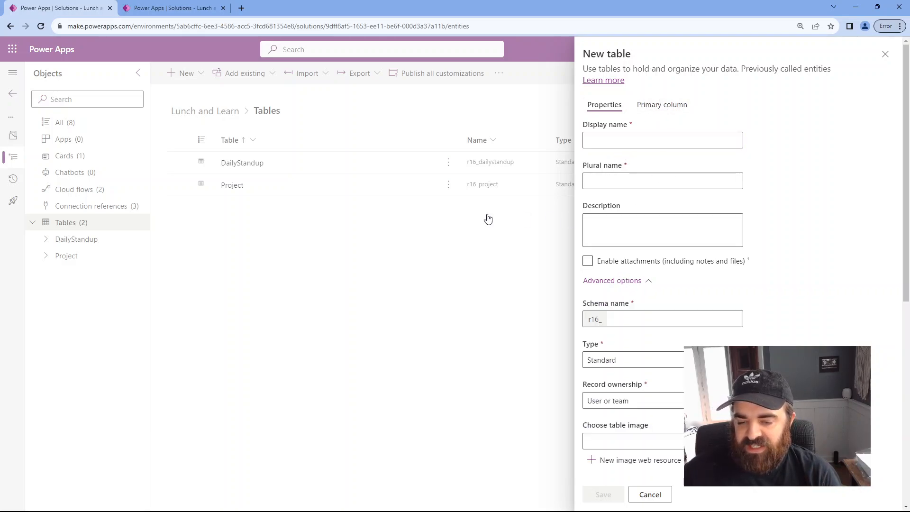
pyautogui.scroll(-5, 639, 319)
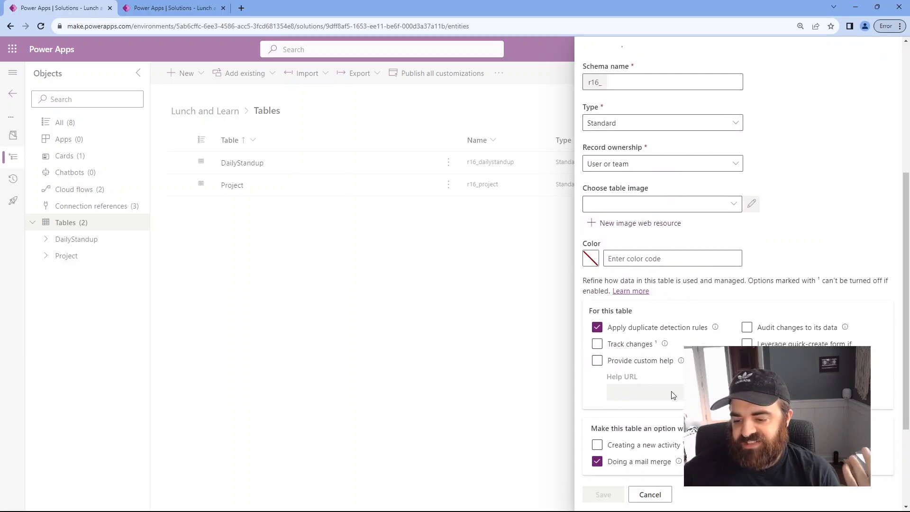
pyautogui.scroll(5, 653, 500)
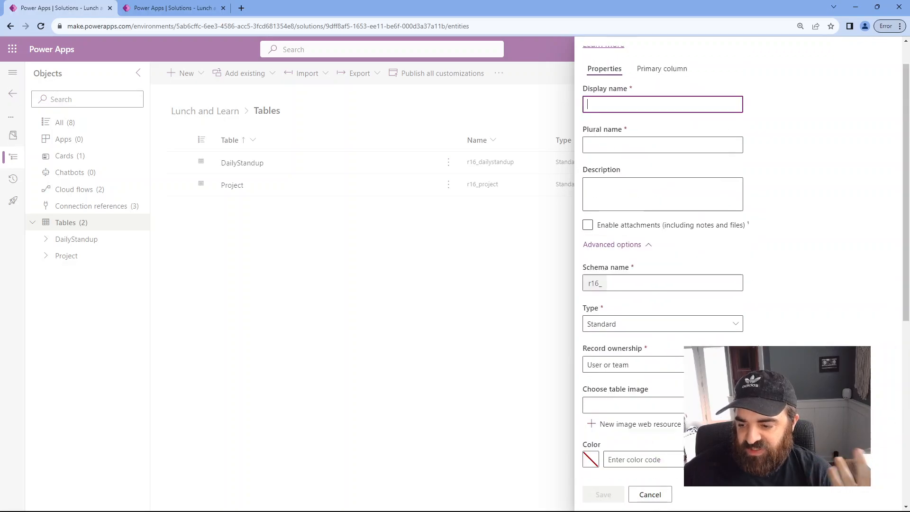
pyautogui.click(651, 497)
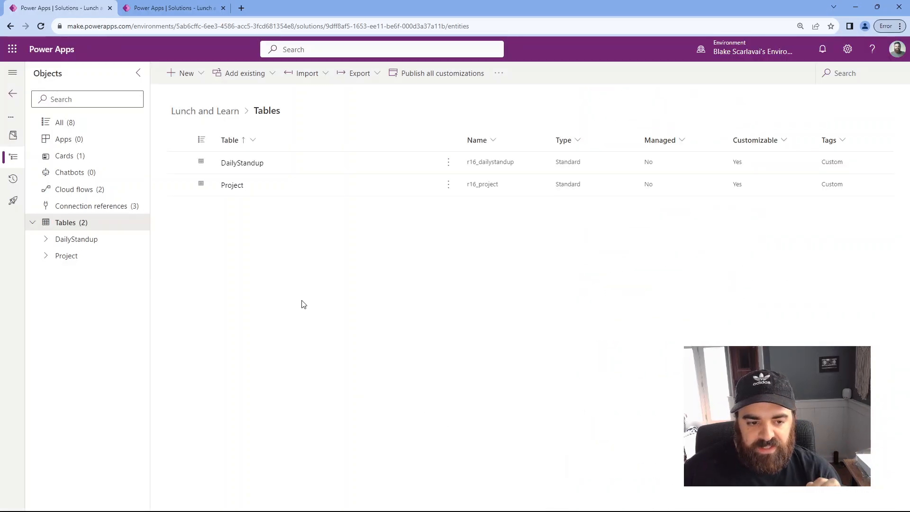
pyautogui.click(16, 95)
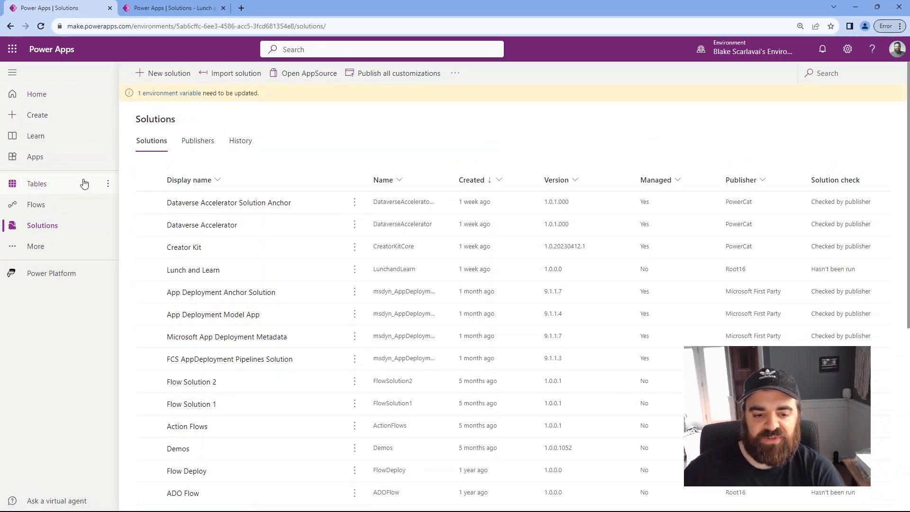
pyautogui.click(77, 183)
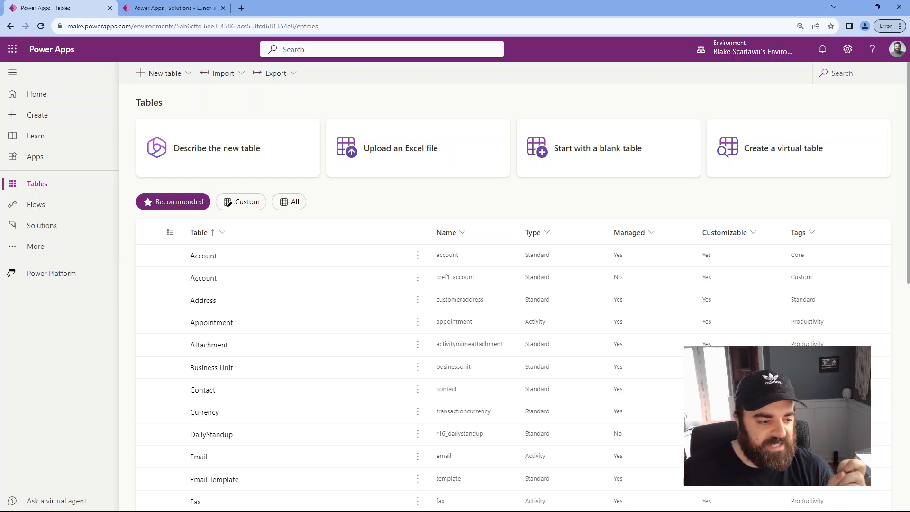
# - Switch to Excel and review the Name, Quantity, Price and Color headers and the data rows in Inventory.xlsx
pyautogui.hotkey('alt', 'Tab')
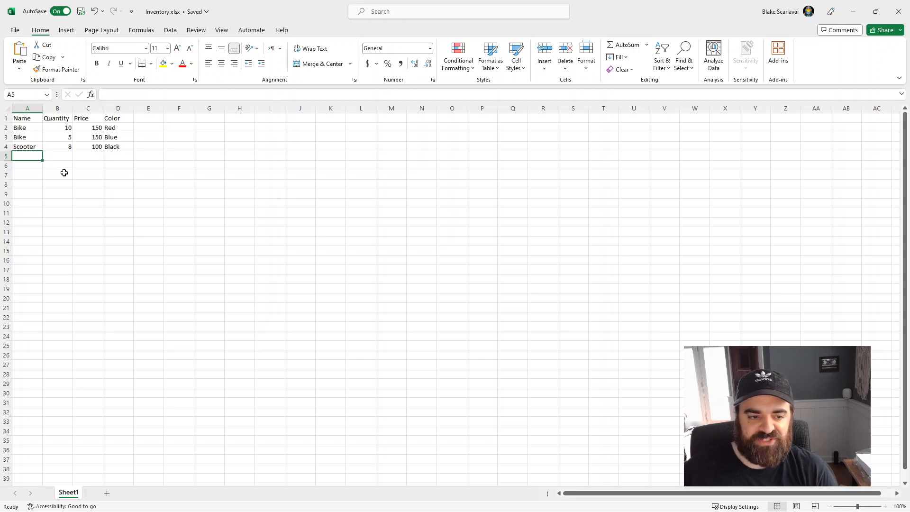
pyautogui.press('Up')
pyautogui.press('Up')
pyautogui.press('Up')
pyautogui.press('Up')
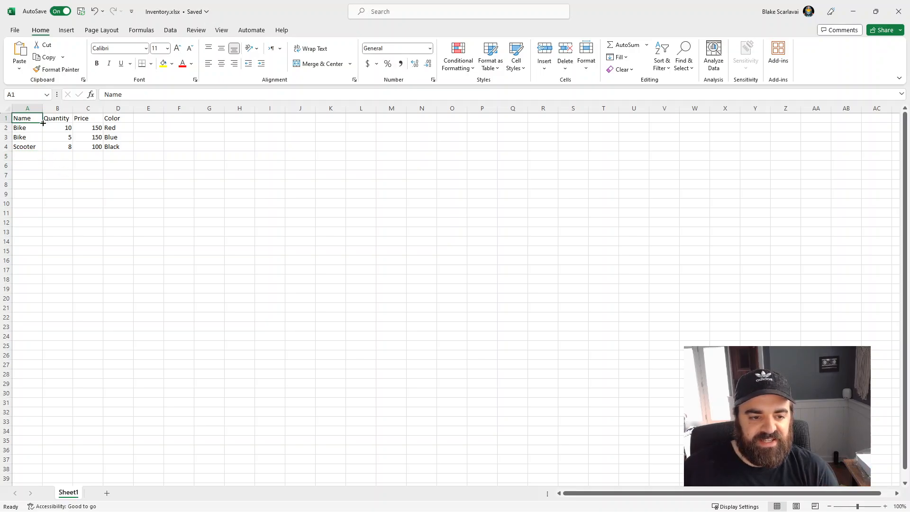
pyautogui.click(84, 119)
pyautogui.click(116, 118)
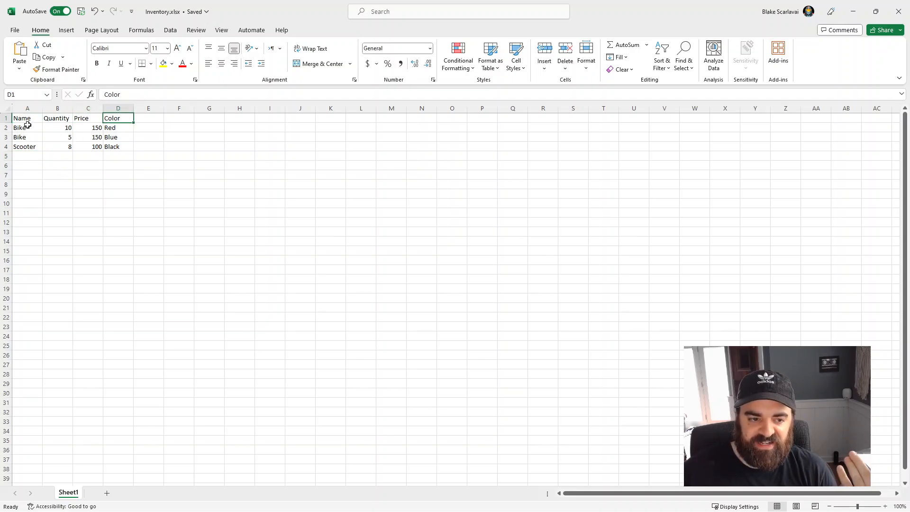
pyautogui.moveTo(27, 125); pyautogui.dragTo(29, 138)
pyautogui.click(88, 138)
pyautogui.click(120, 145)
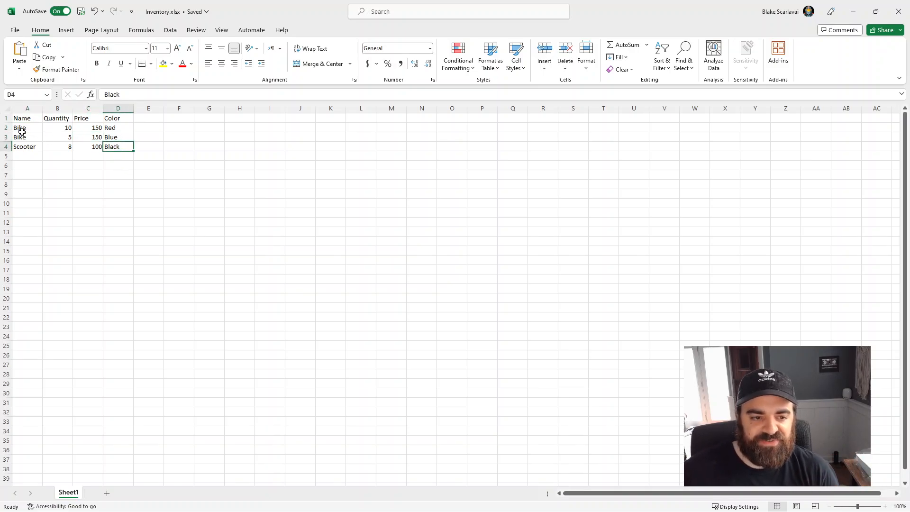
# - Switch back to Power Apps, start a table from an Excel upload, and try to choose Inventory.xlsx from the PowerApps Videos folder
pyautogui.click(852, 12)
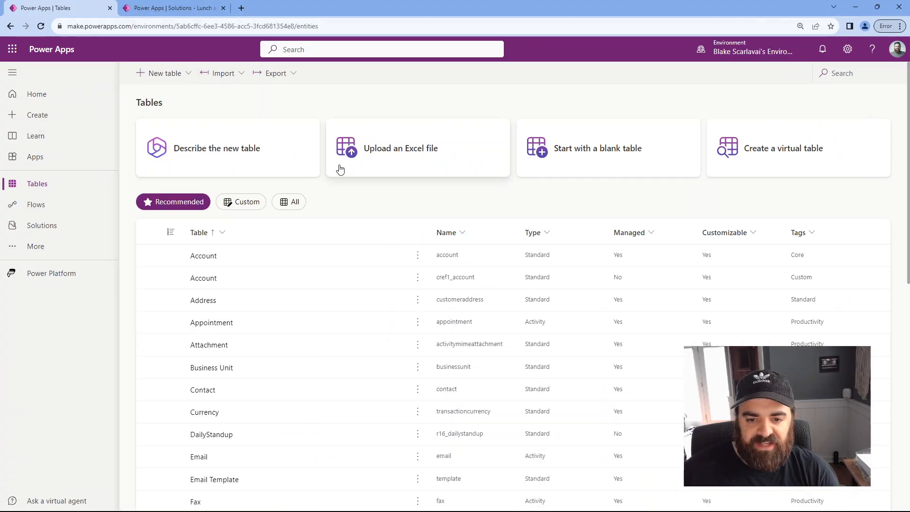
pyautogui.click(395, 161)
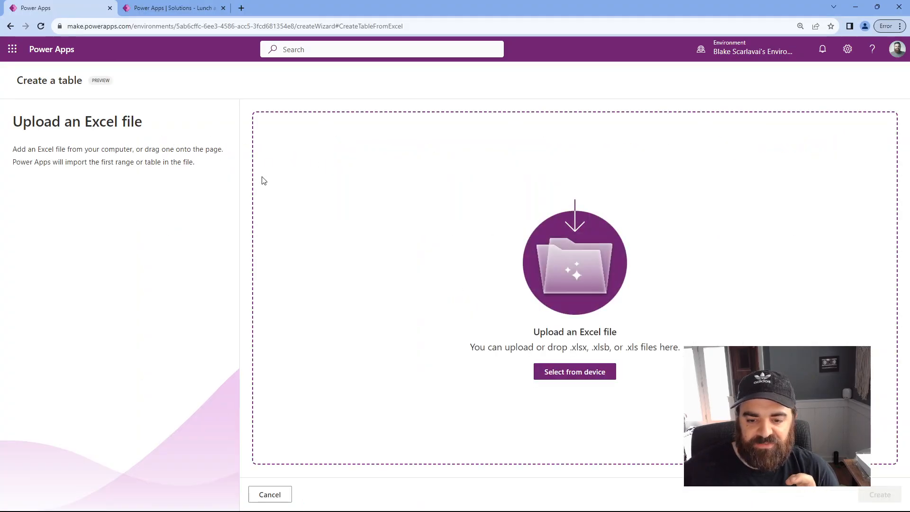
pyautogui.click(574, 371)
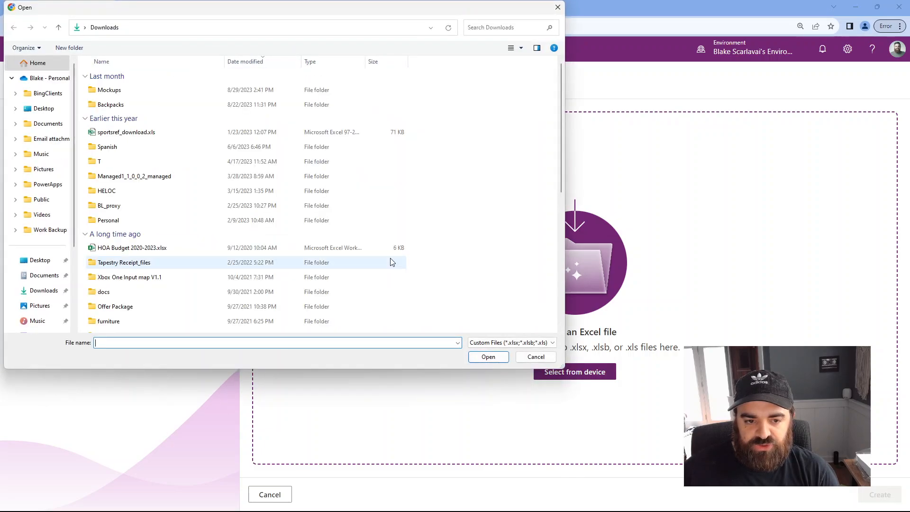
pyautogui.click(47, 126)
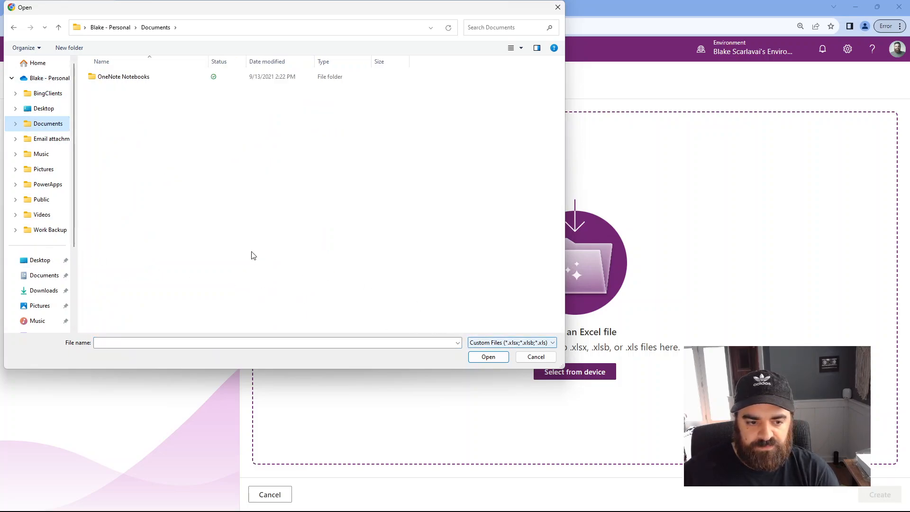
pyautogui.click(46, 183)
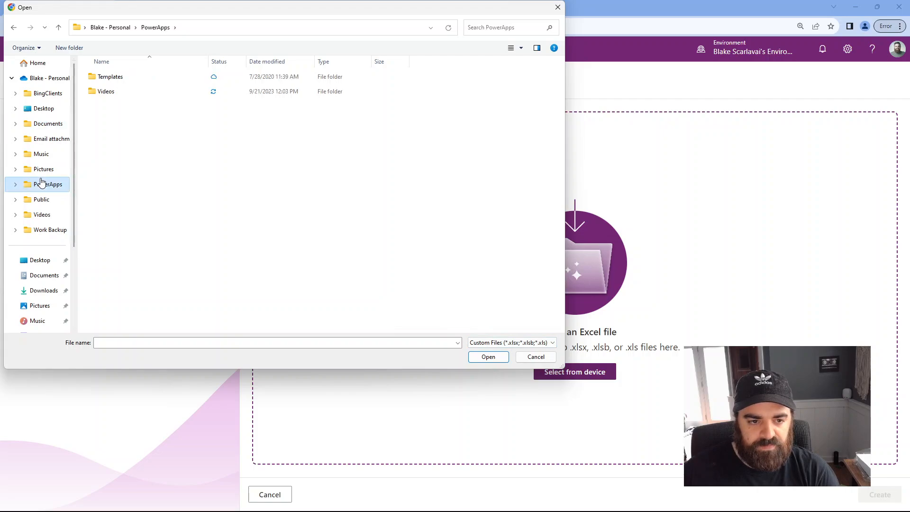
pyautogui.doubleClick(107, 91)
pyautogui.doubleClick(122, 77)
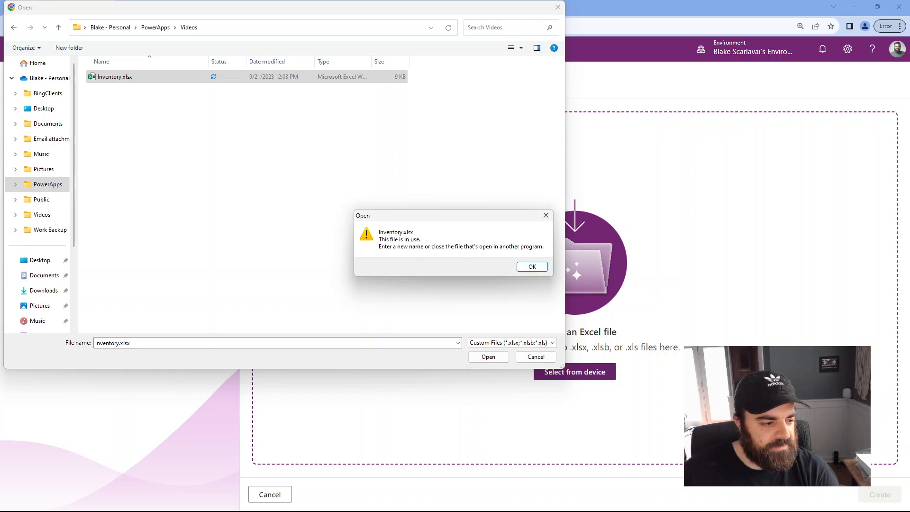
# - Close the Inventory.xlsx workbook in Excel, dismiss the file-in-use warning, and upload Inventory.xlsx to Power Apps
pyautogui.hotkey('alt', 'Tab')
pyautogui.hotkey('alt', 'F4')
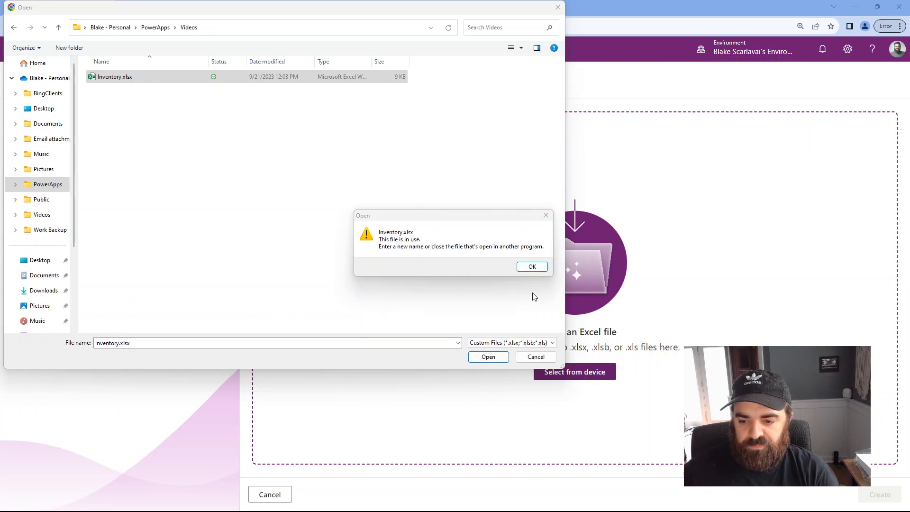
pyautogui.click(531, 267)
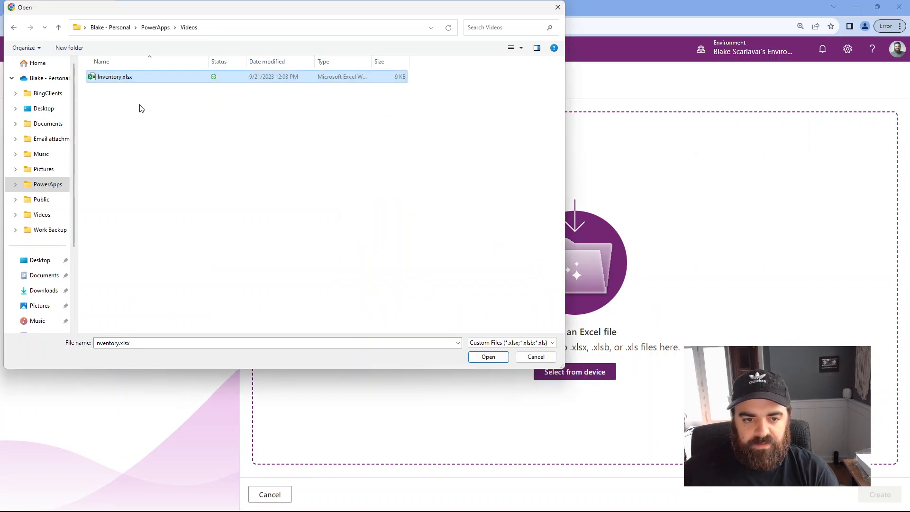
pyautogui.doubleClick(170, 75)
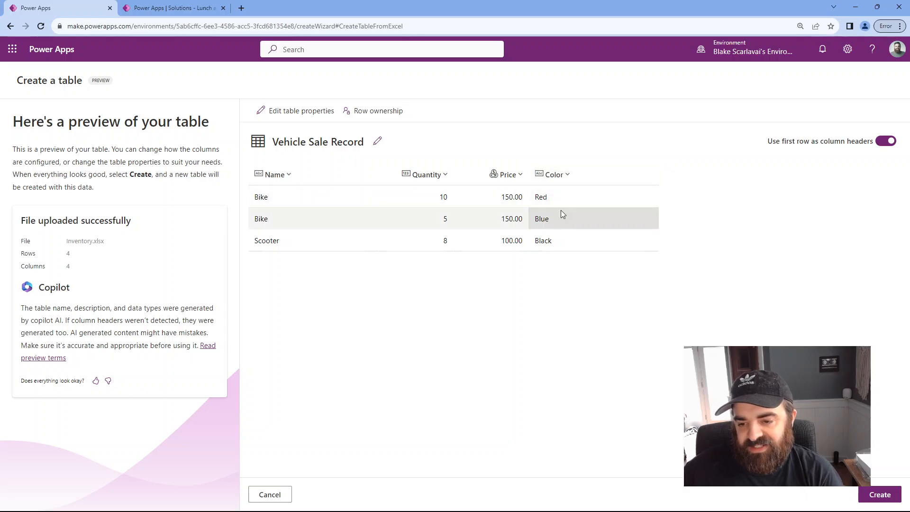
# - Check the properties of the previewed Vehicle Sale Record table without changing them, and create the table
pyautogui.click(320, 114)
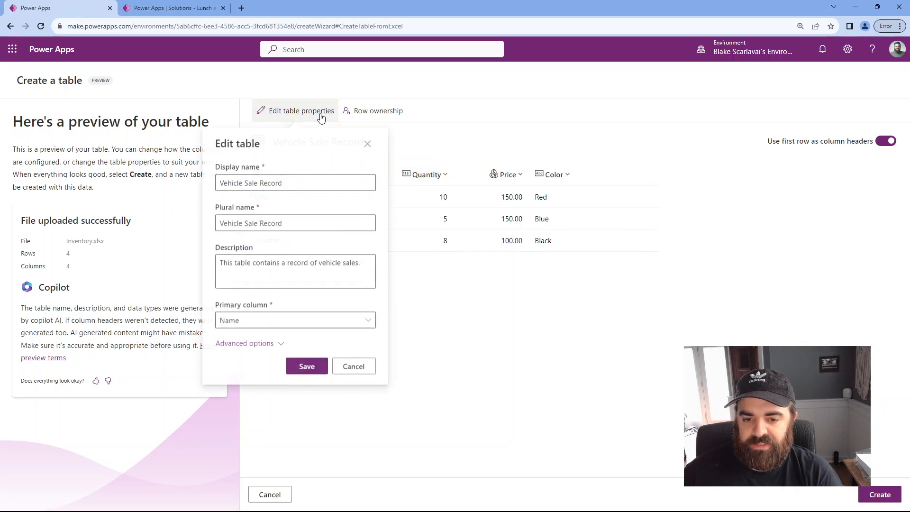
pyautogui.click(464, 303)
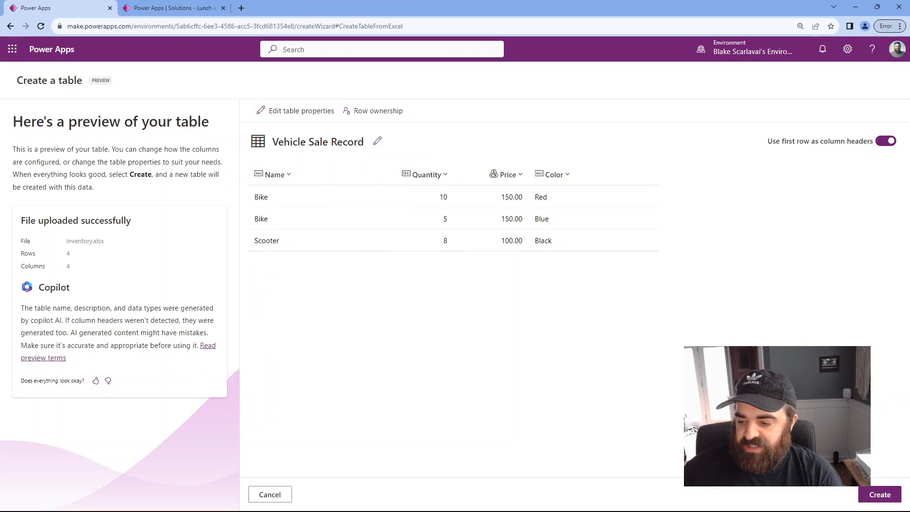
pyautogui.click(879, 494)
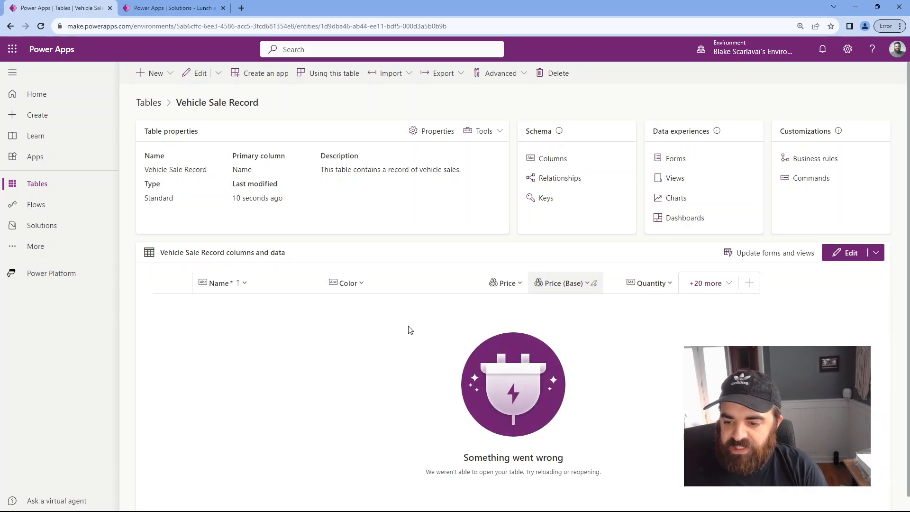
# - Review the new table's columns and data area, return to the list of tables, and reopen Vehicle Sale Record
pyautogui.scroll(-1, 510, 394)
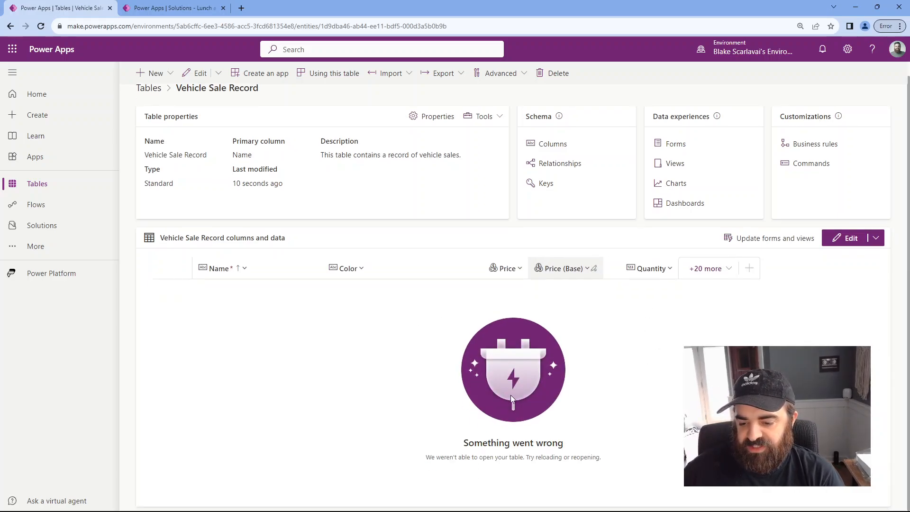
pyautogui.moveTo(562, 457); pyautogui.dragTo(425, 457)
pyautogui.click(401, 389)
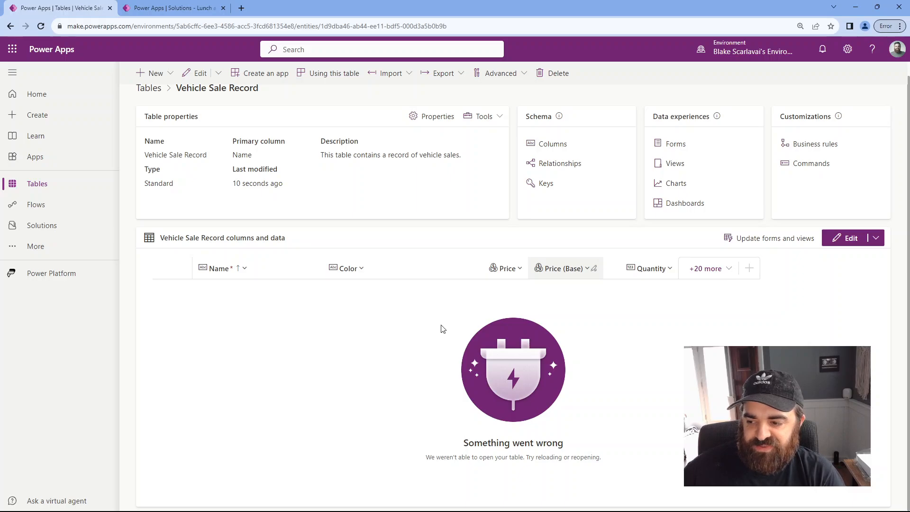
pyautogui.click(56, 205)
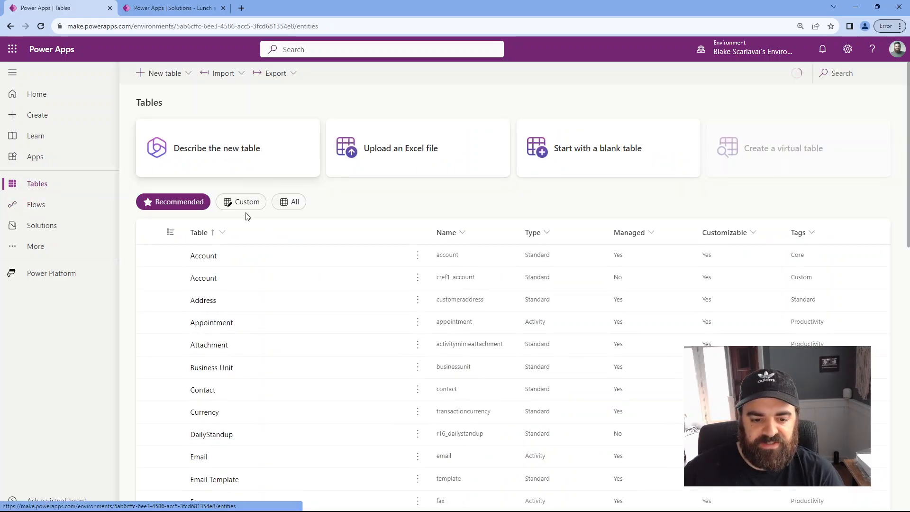
pyautogui.scroll(-2, 290, 415)
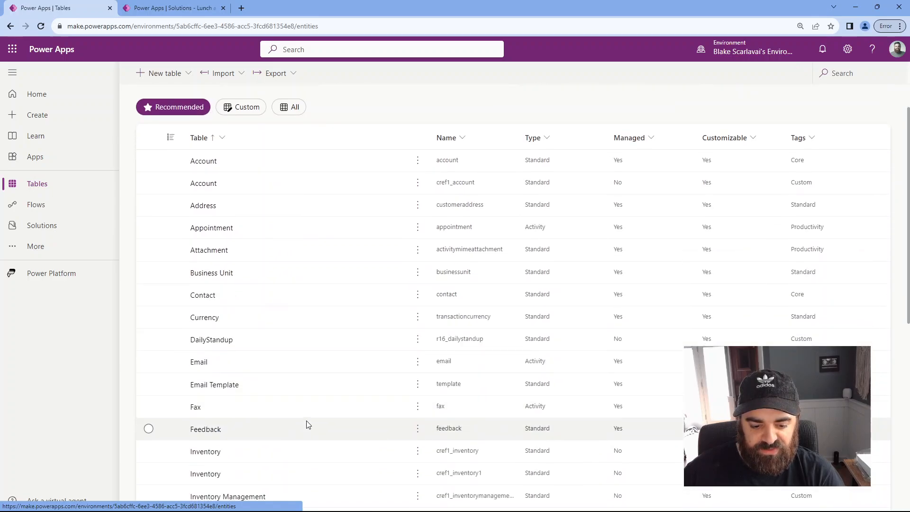
pyautogui.scroll(-1, 254, 463)
pyautogui.scroll(-7, 265, 445)
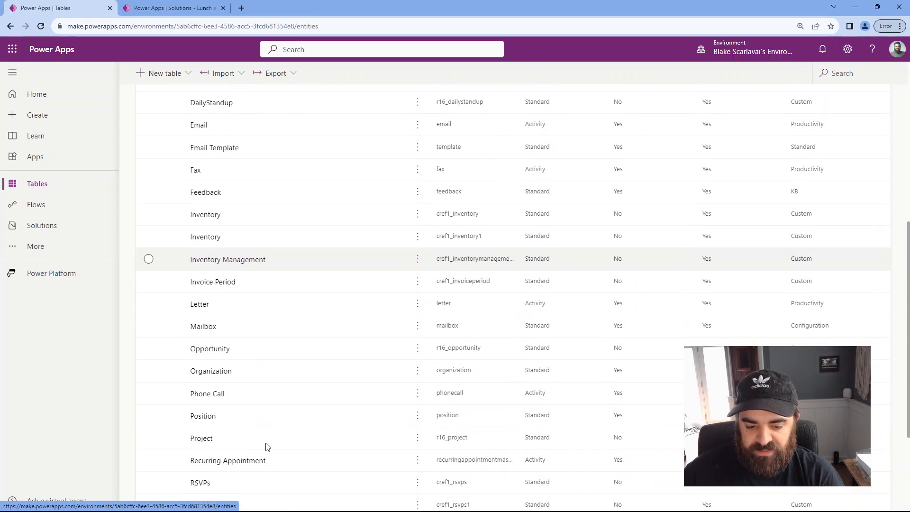
pyautogui.click(229, 469)
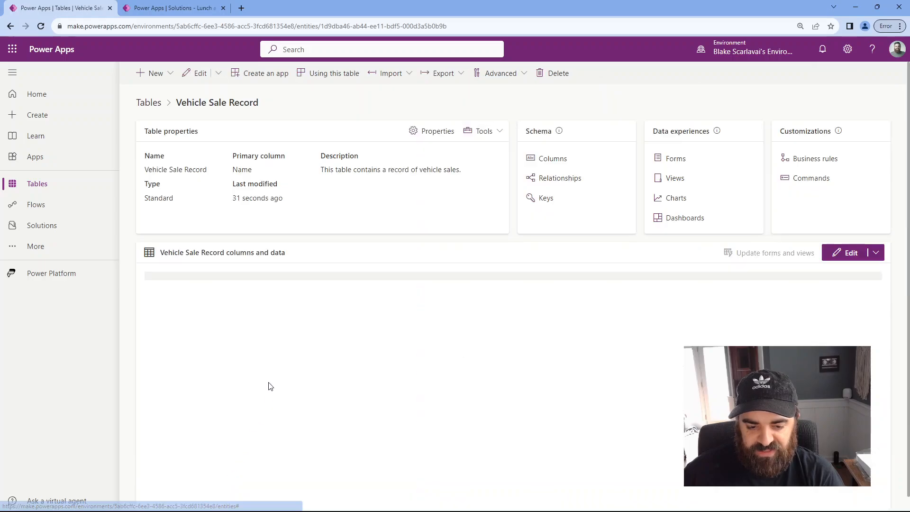